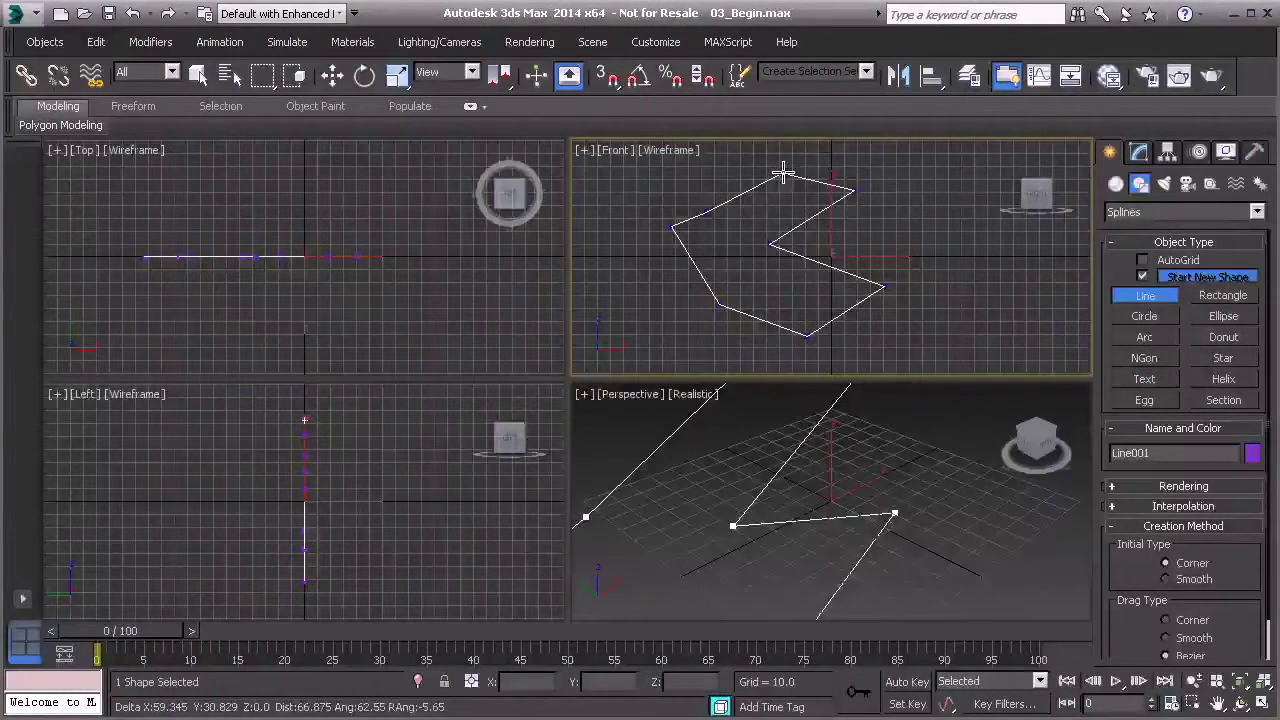
Close the angular line at its first vertex in the Front view and delete the finished shape
click(783, 174)
right_click(779, 188)
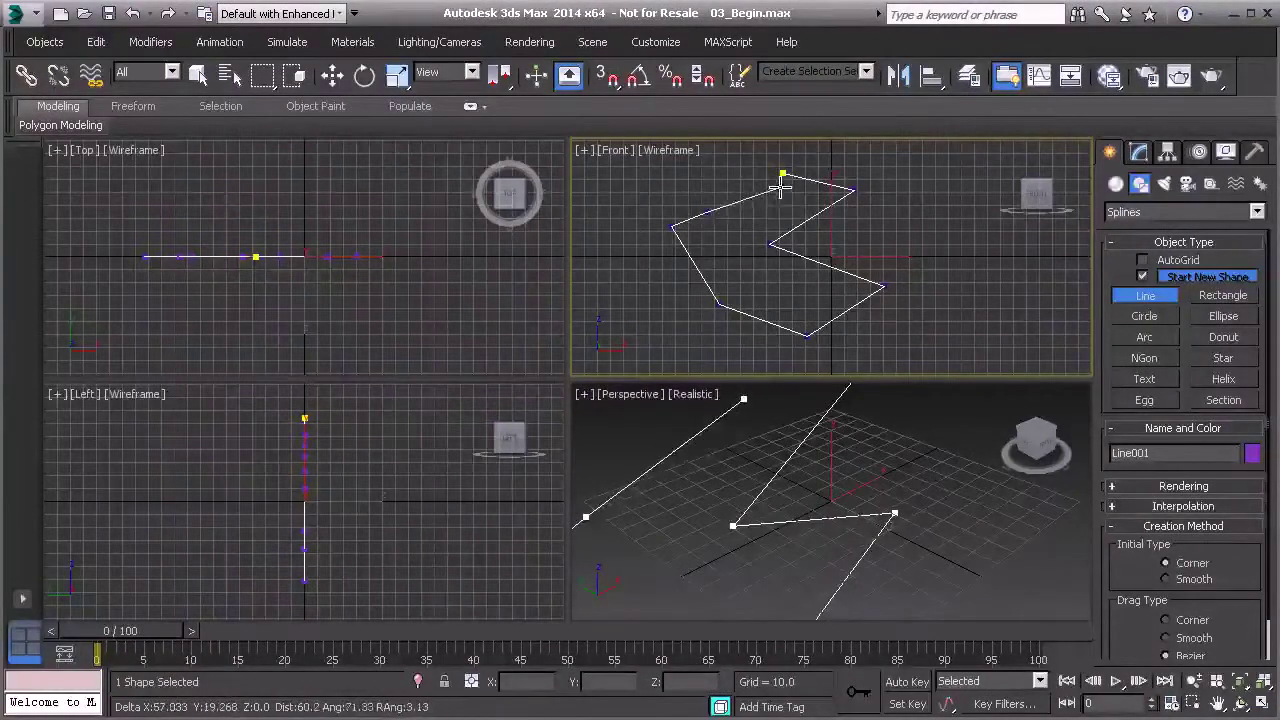
click(781, 177)
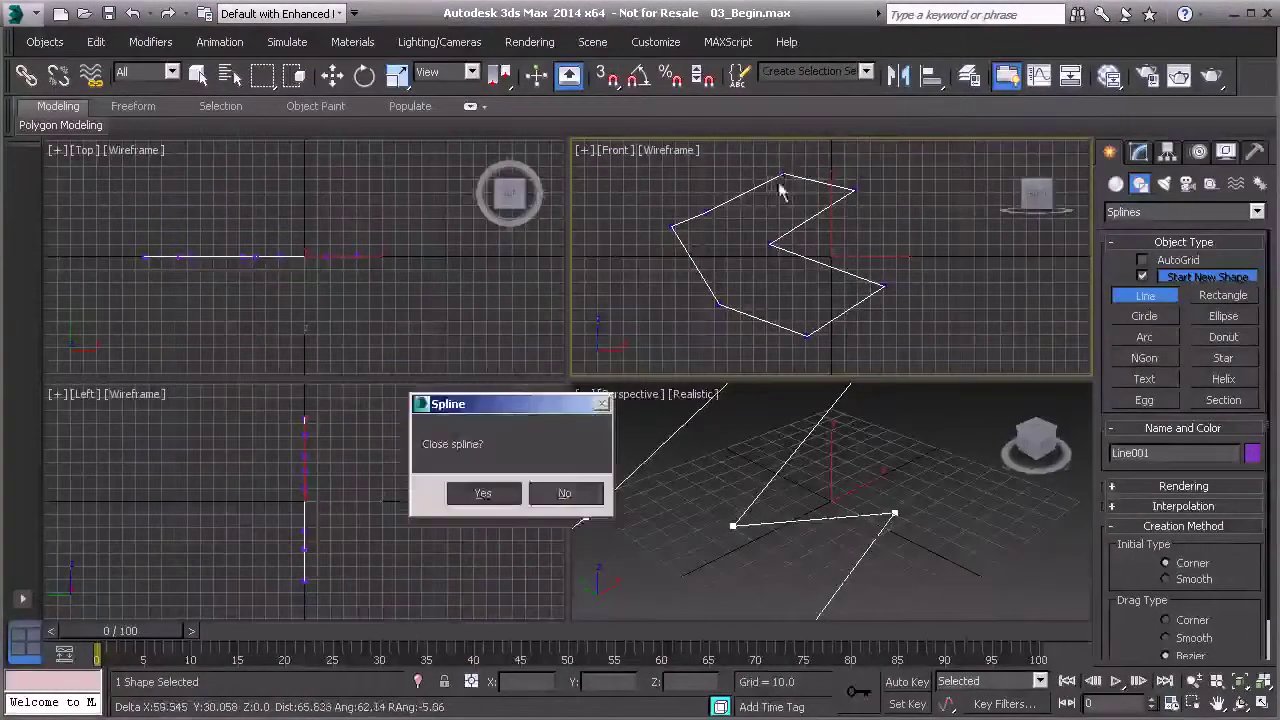
click(483, 493)
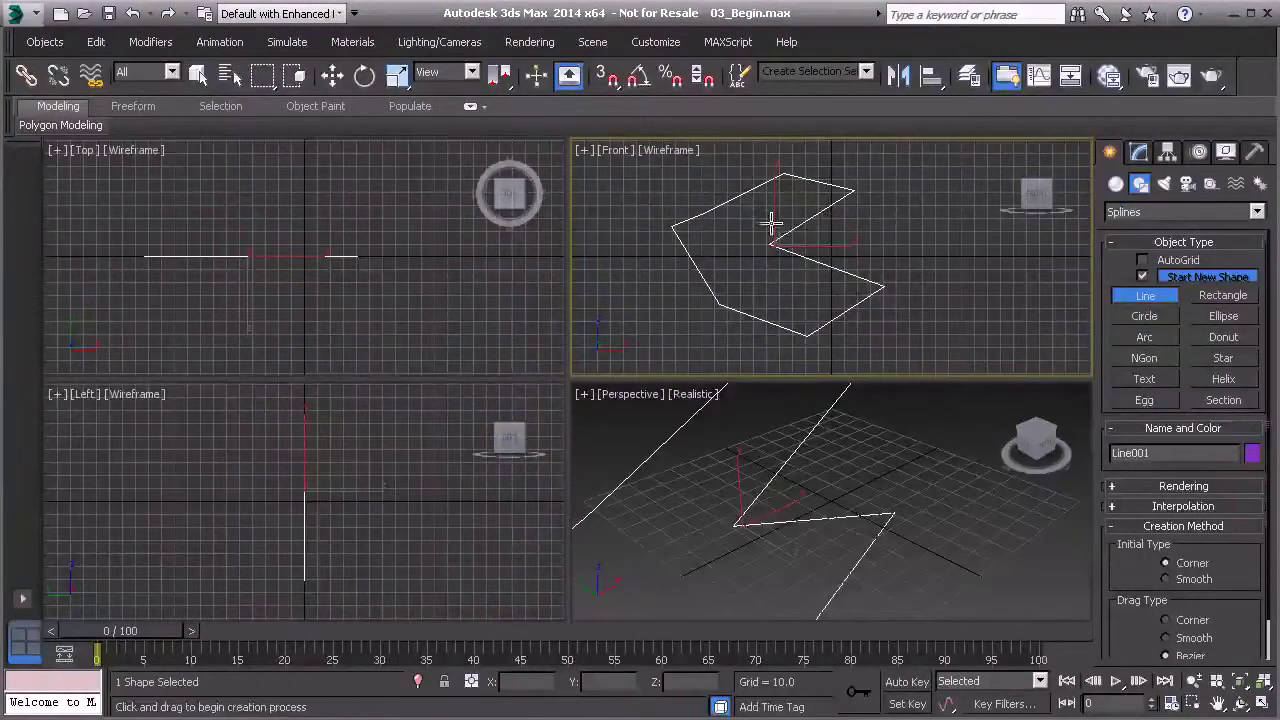
key(Delete)
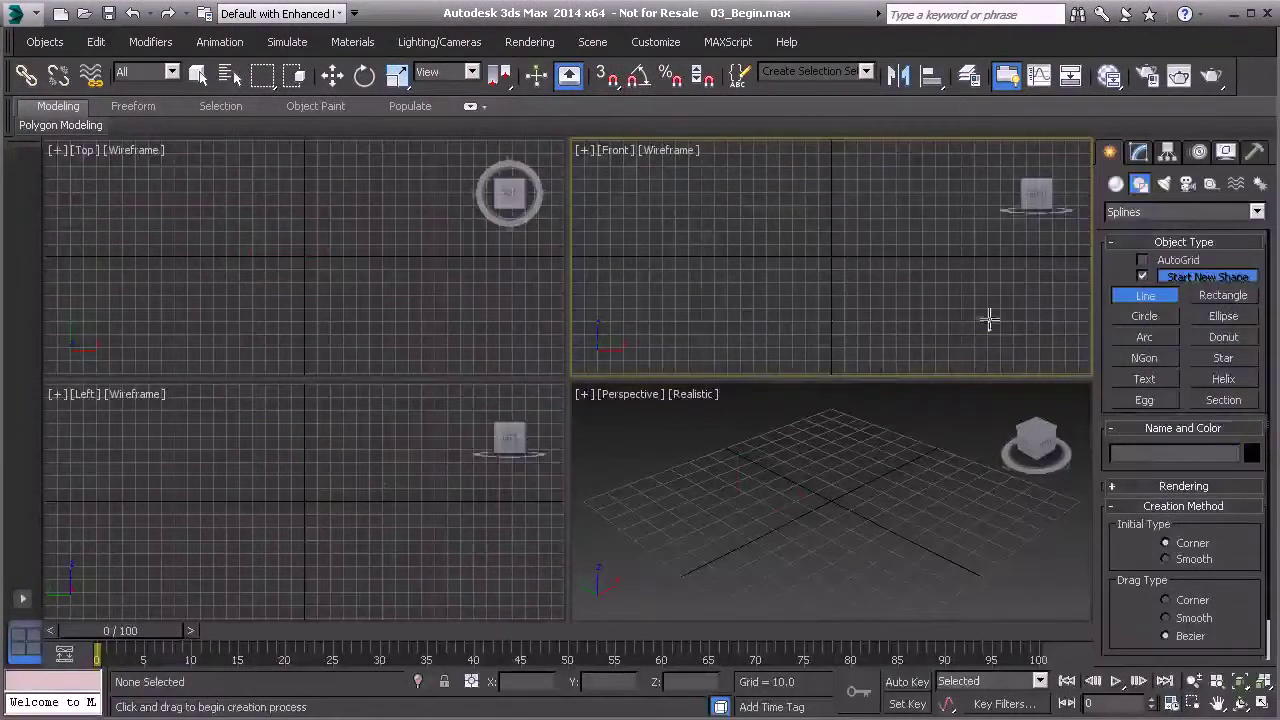
Draw a curved line in the Front view using the Smooth initial type, leave the spline open, and delete it
click(1165, 559)
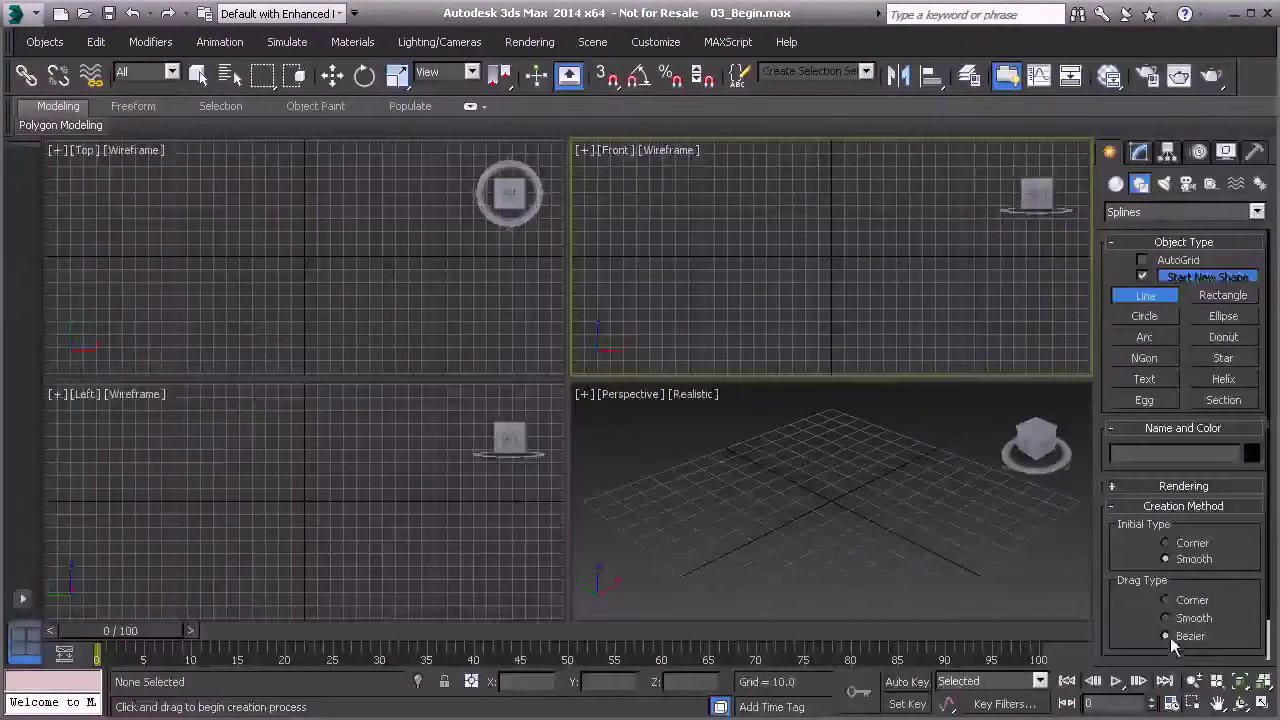
click(791, 184)
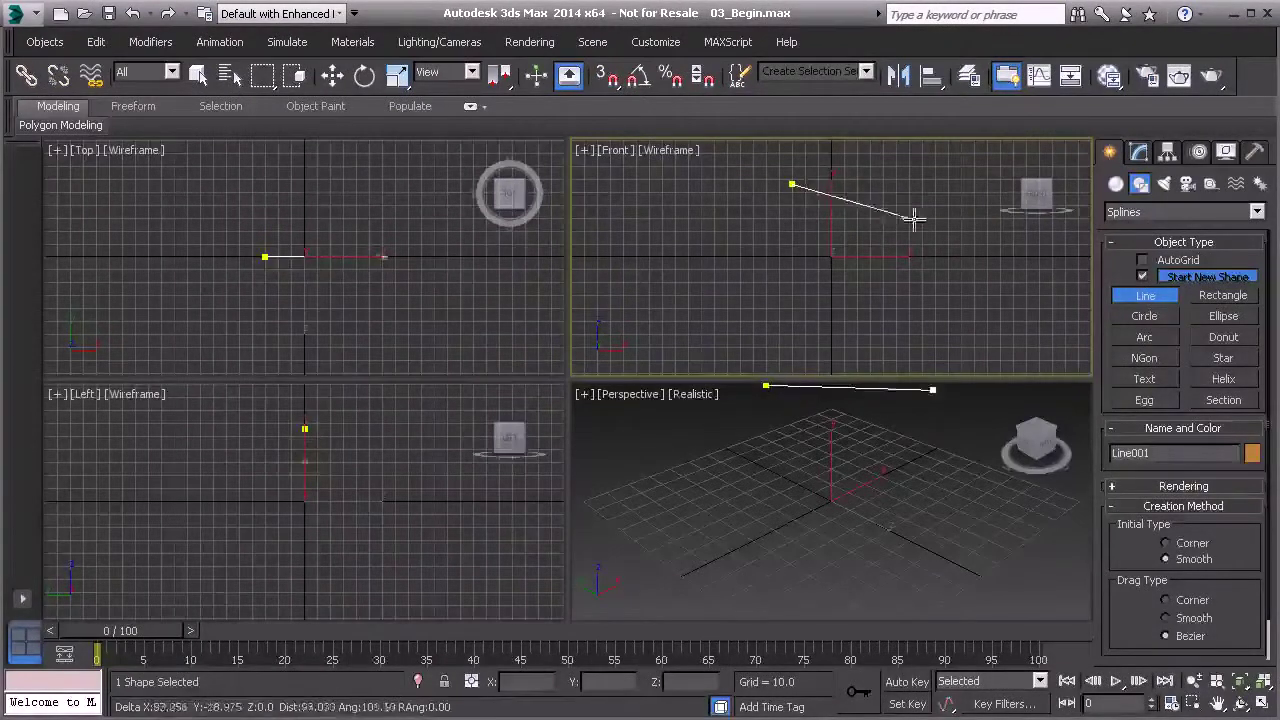
drag(923, 229, 934, 326)
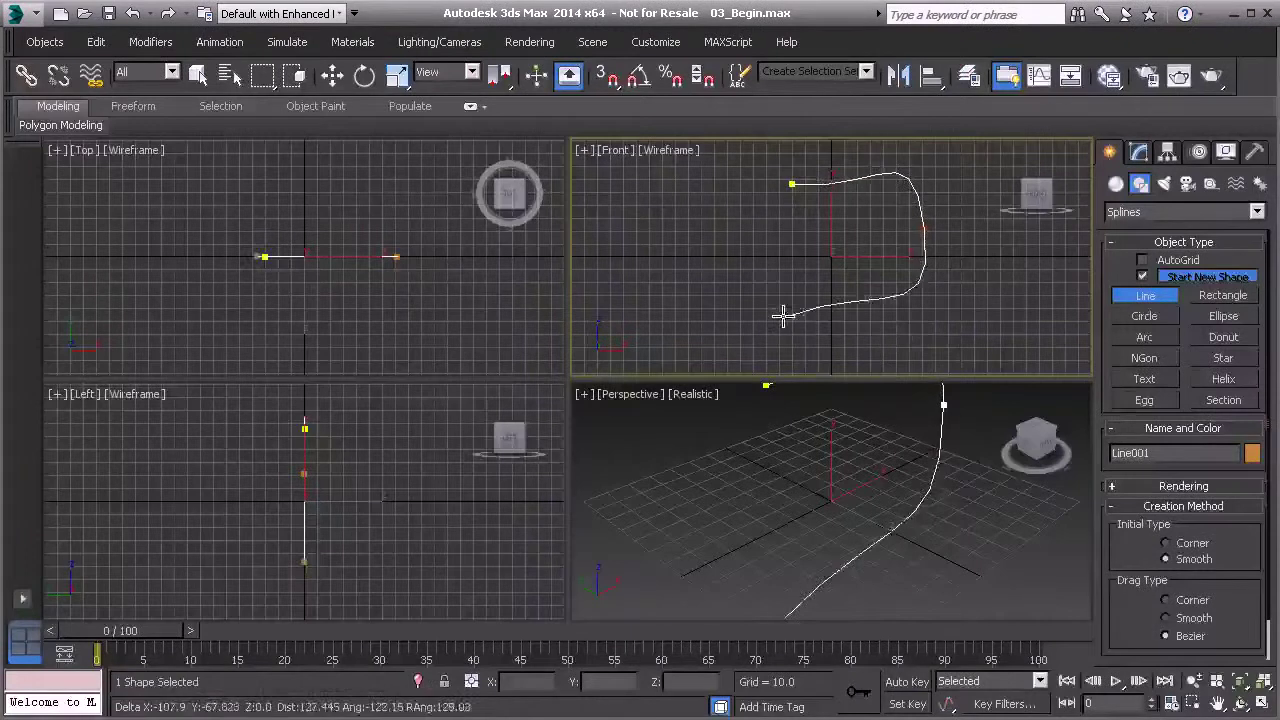
drag(749, 301, 790, 190)
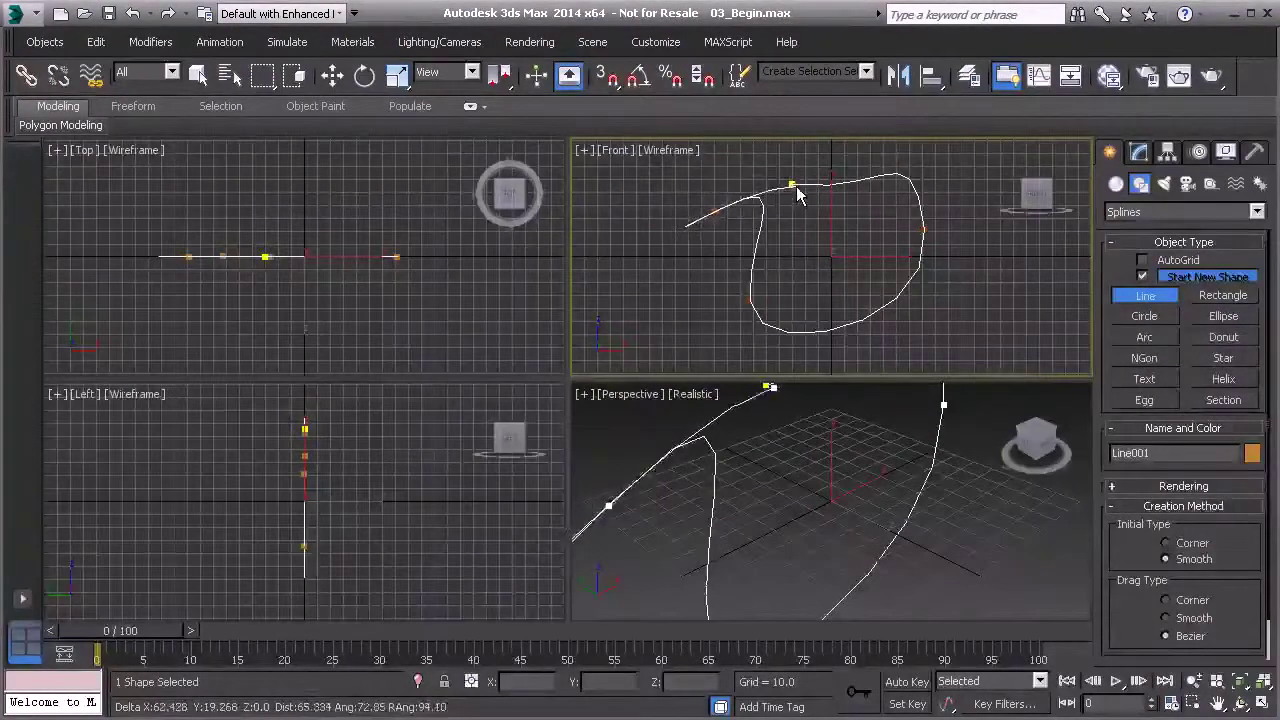
click(794, 191)
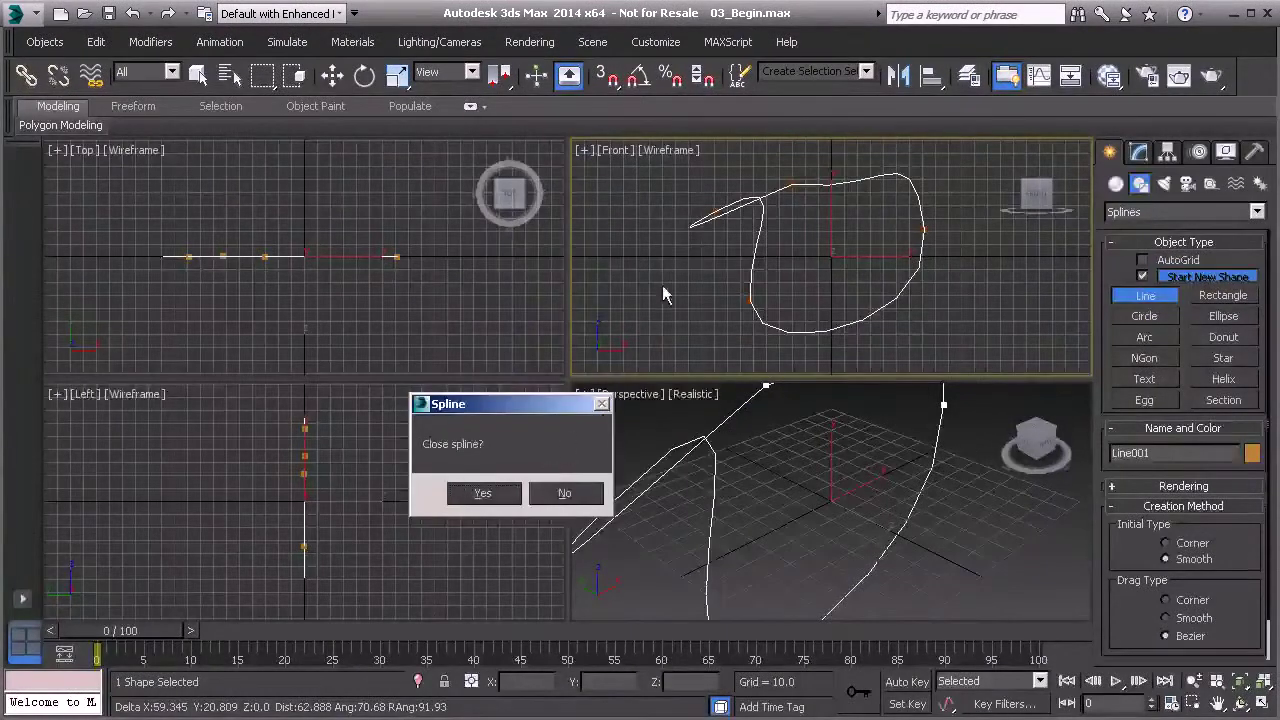
click(566, 494)
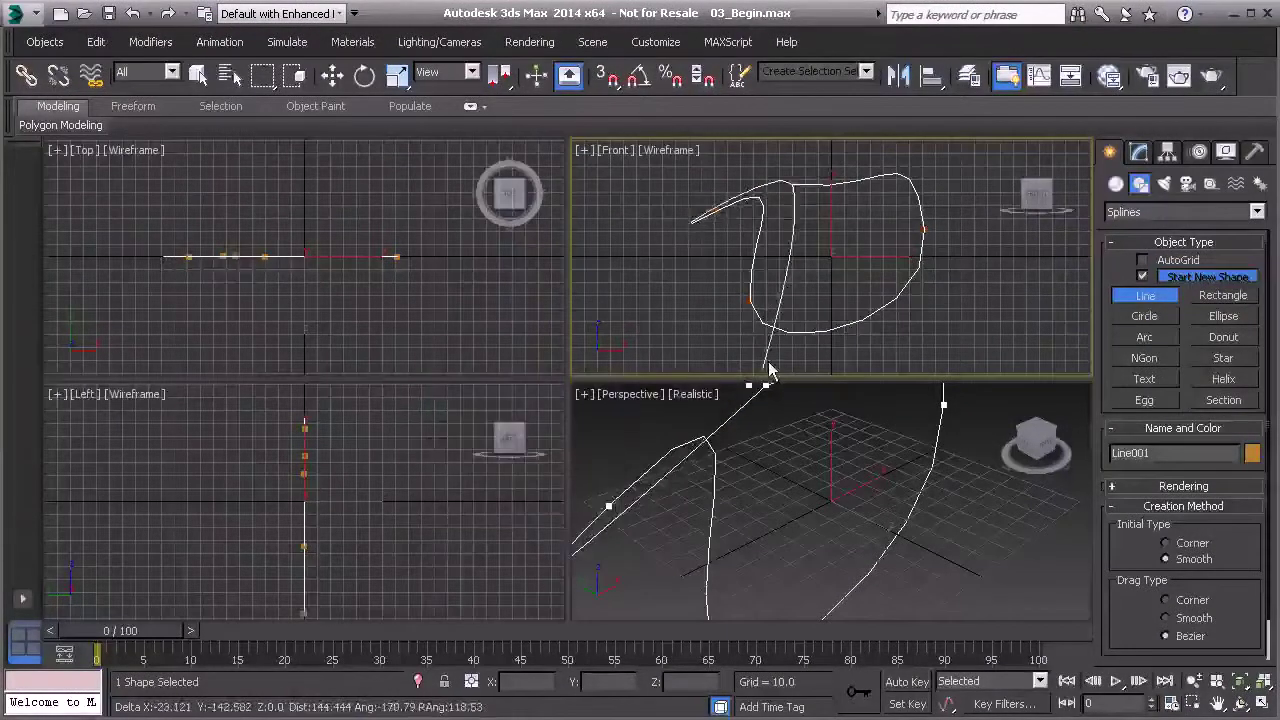
right_click(818, 240)
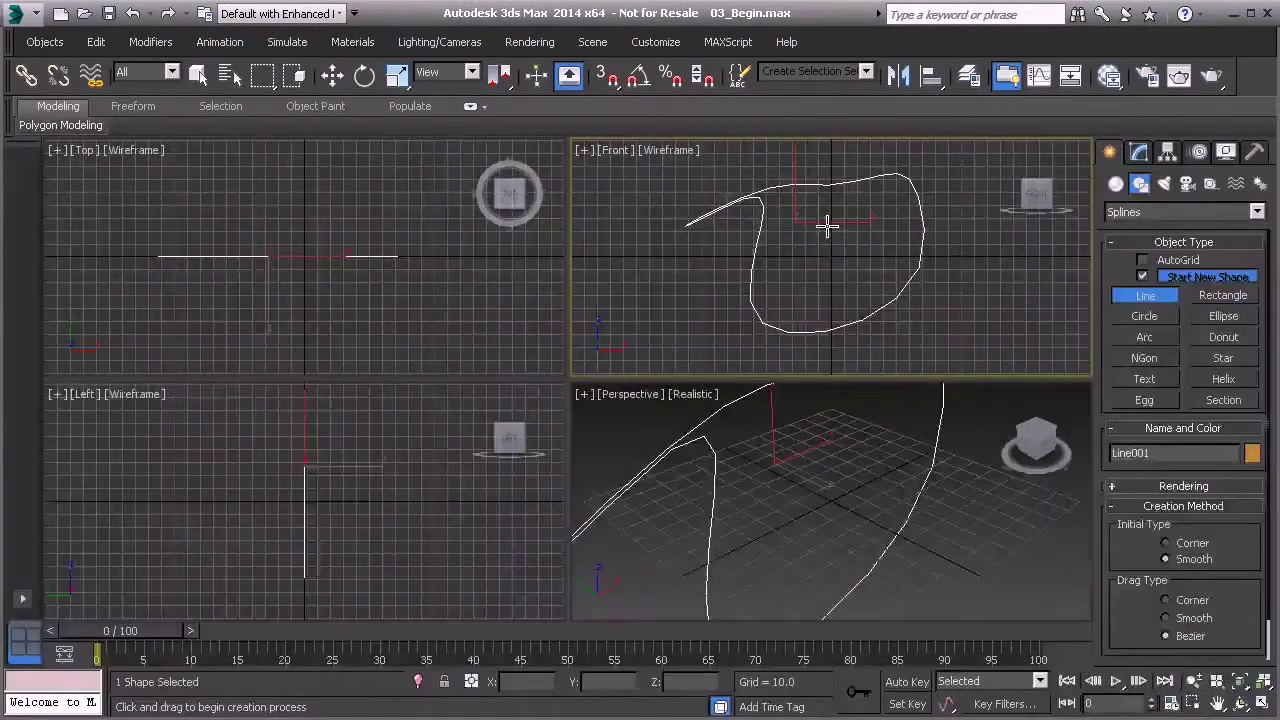
key(Delete)
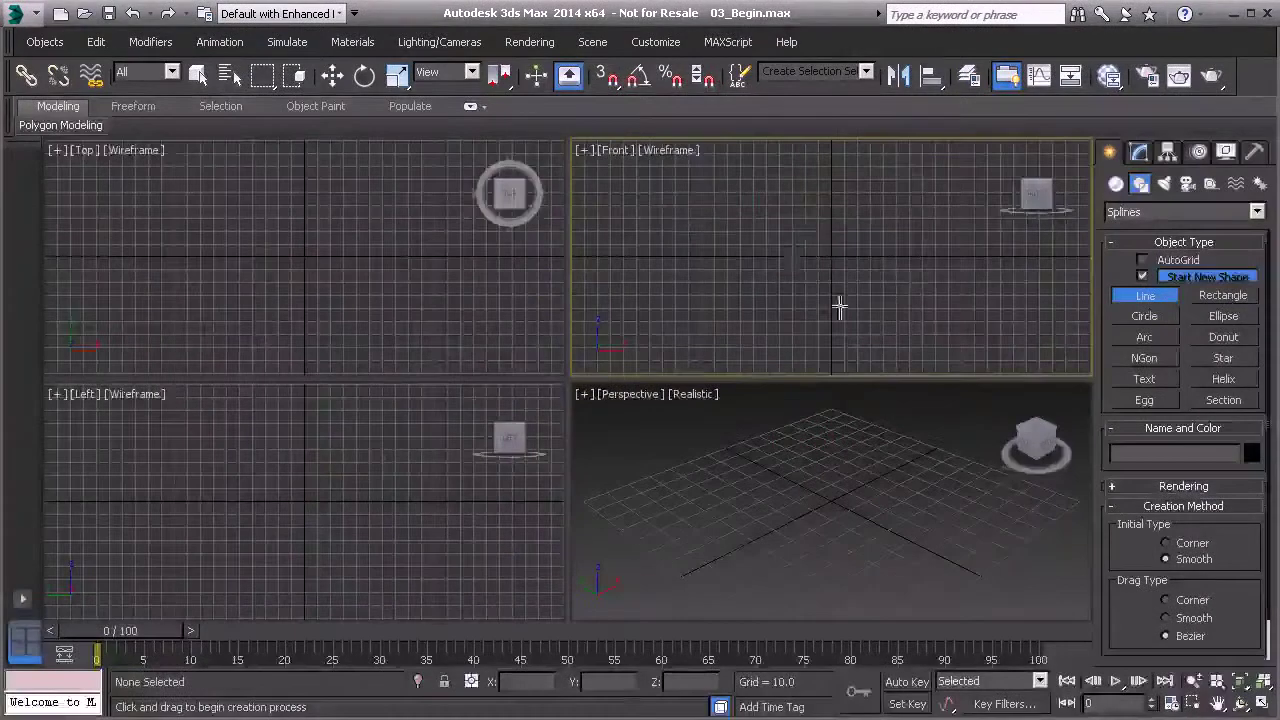
Draw an open six-vertex zigzag profile line in the Front view using the Corner initial type, with horizontal segments at both ends
click(1165, 544)
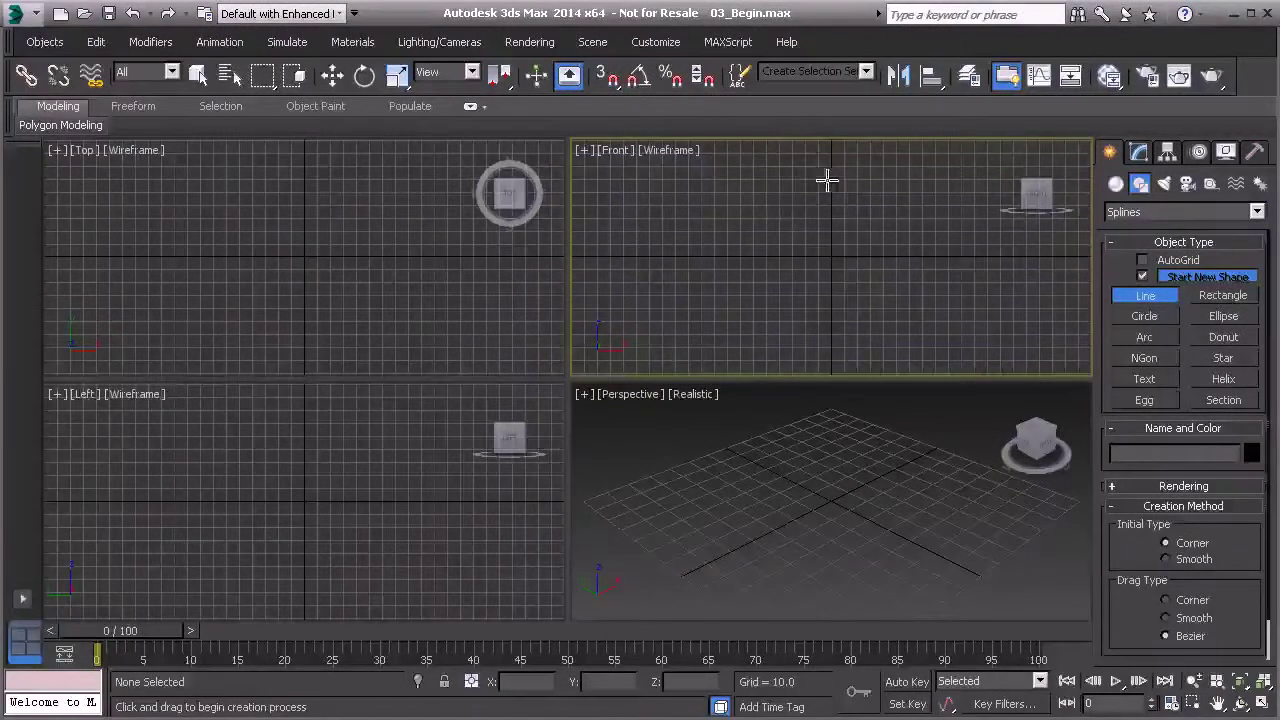
mouse_move(801, 194)
middle_down()
mouse_move(780, 211)
mouse_move(807, 207)
middle_up()
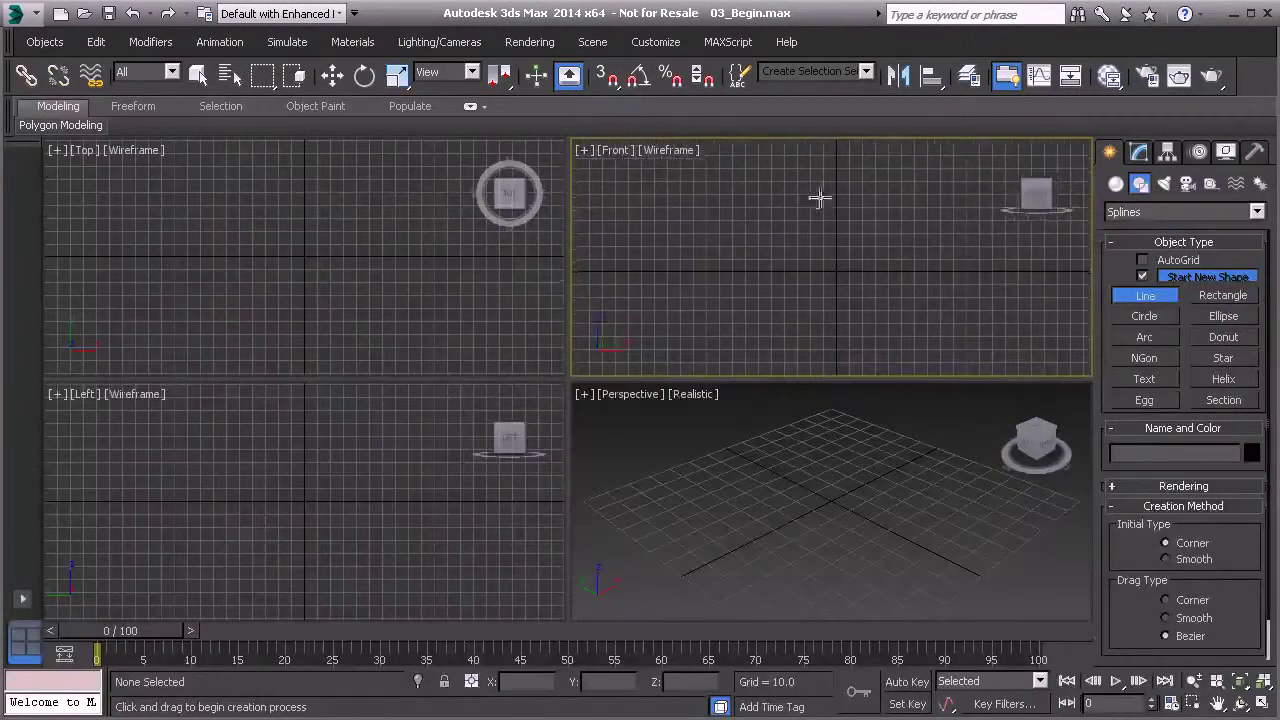
click(763, 171)
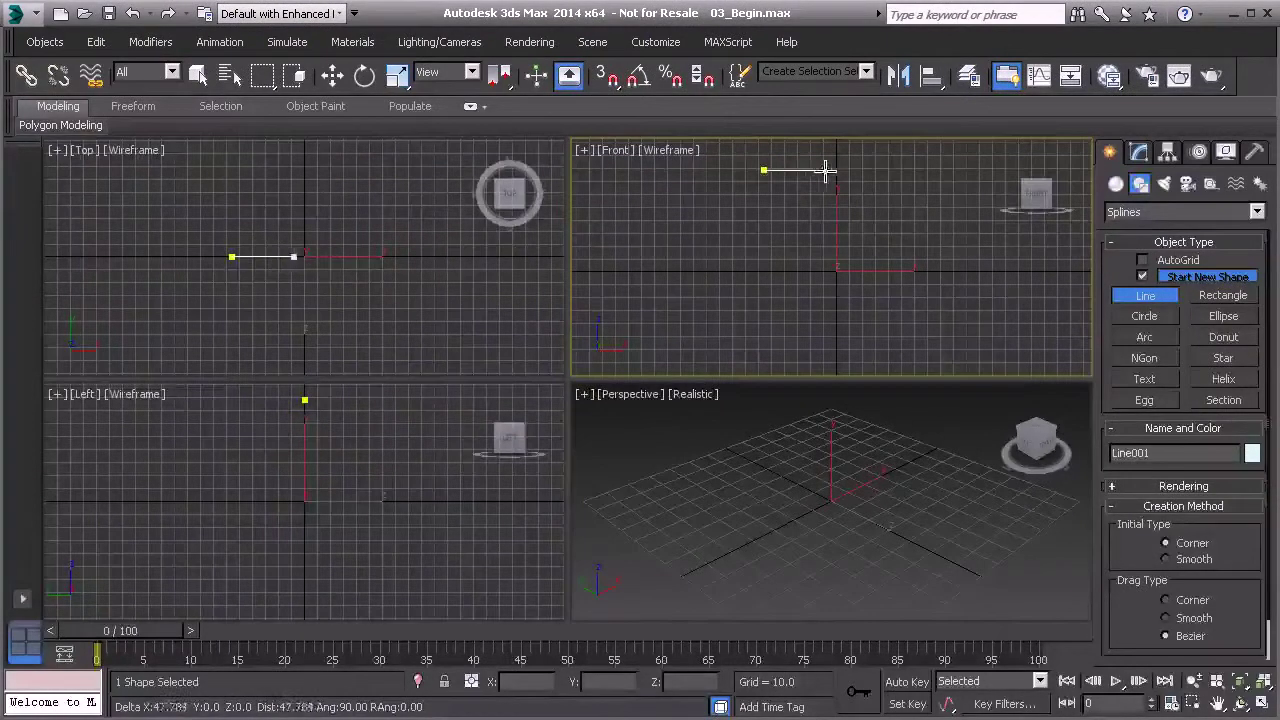
click(822, 172)
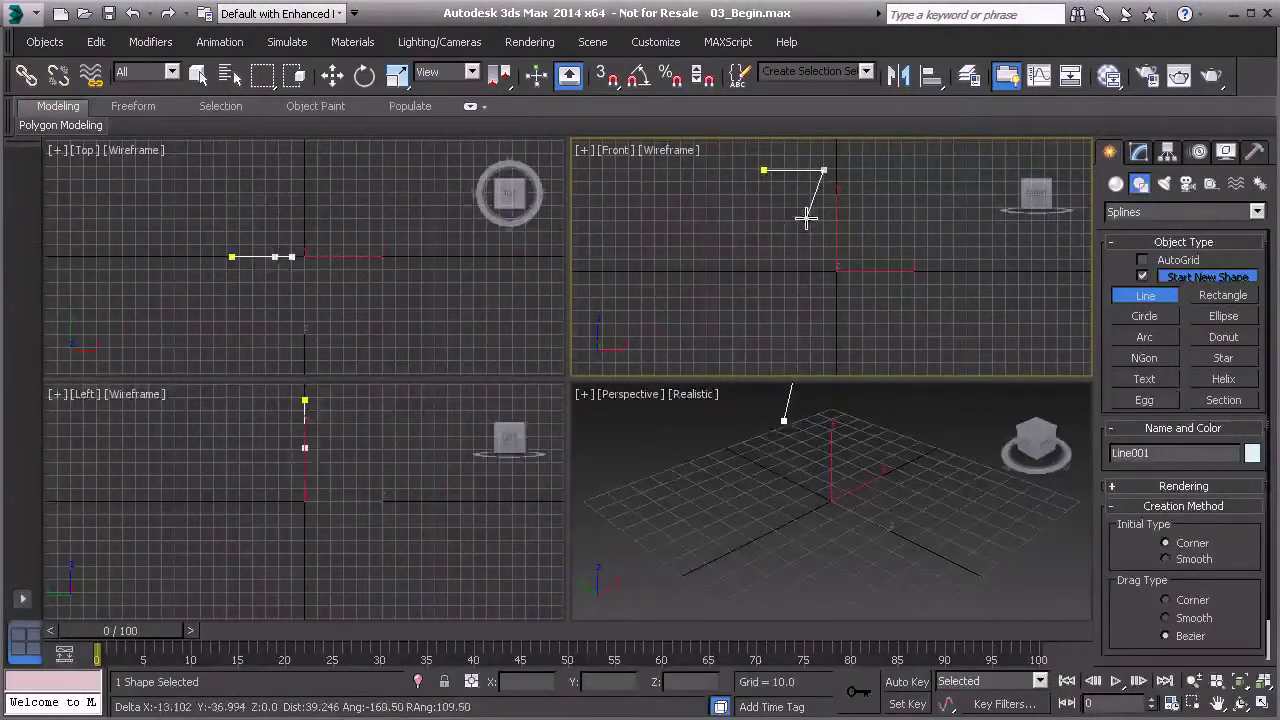
click(808, 219)
click(837, 268)
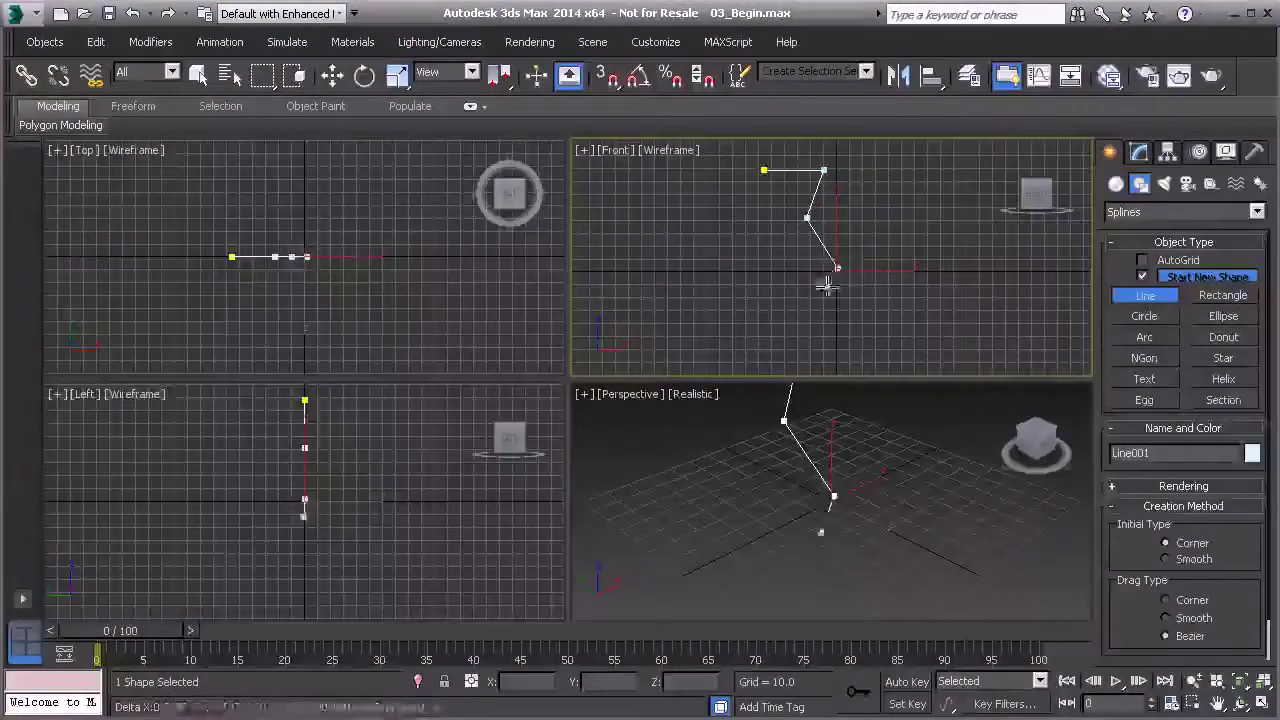
click(803, 332)
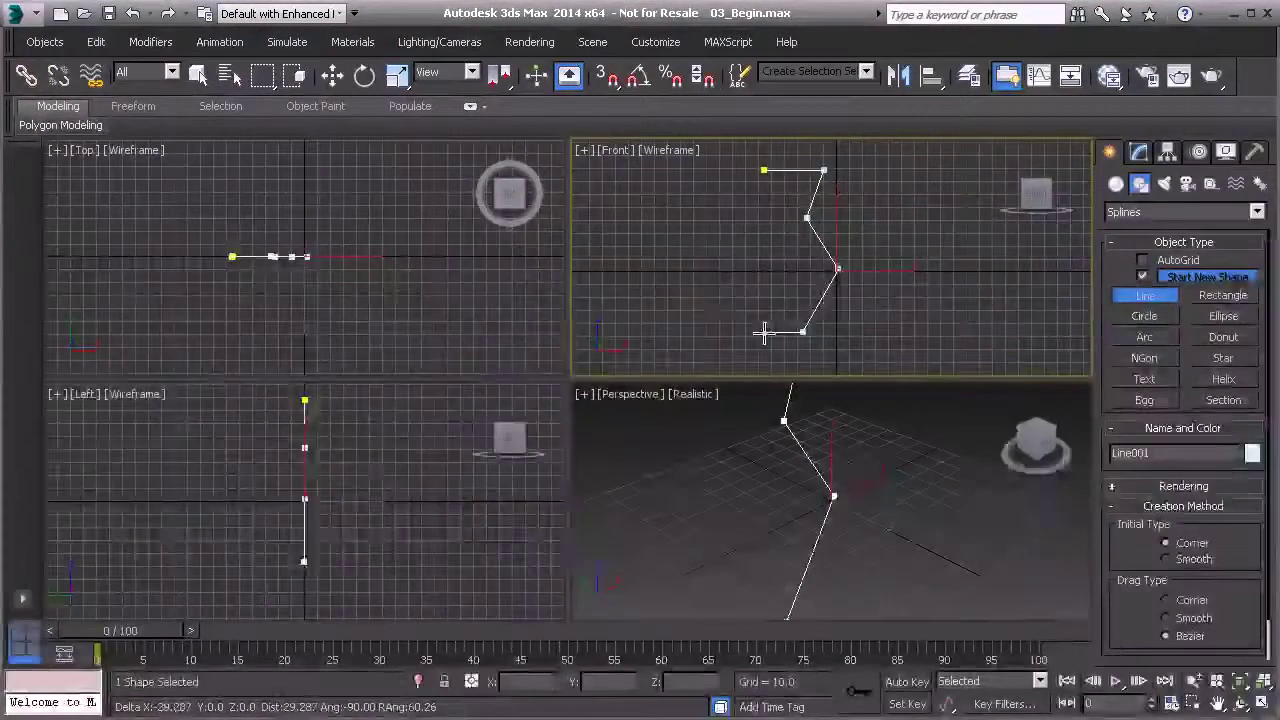
click(762, 332)
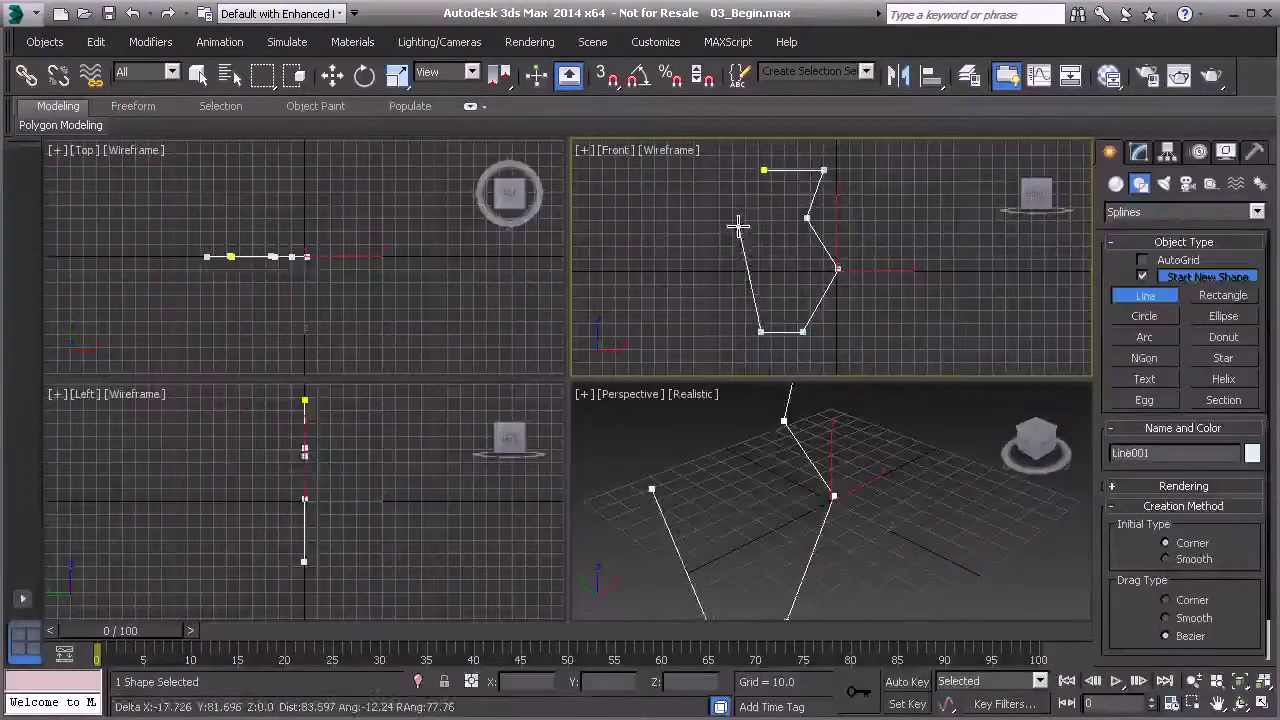
right_click(736, 222)
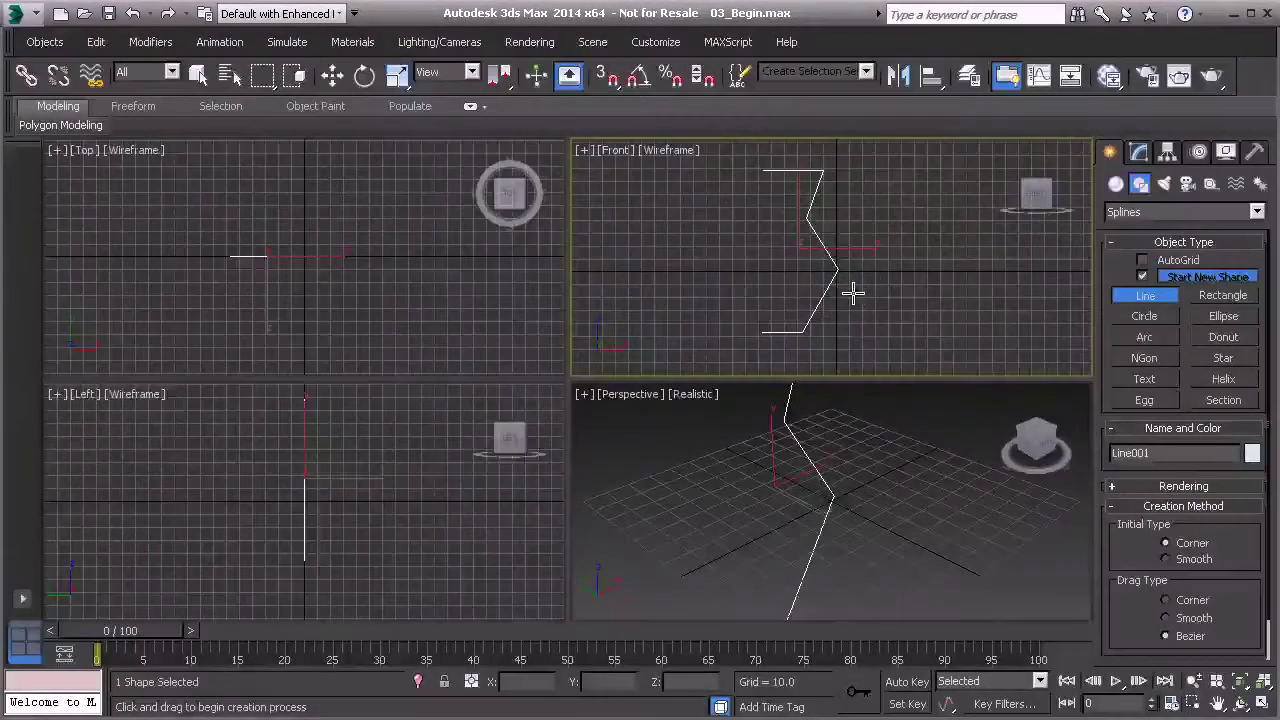
Enter sub-object editing of the profile line and select the whole line at Spline level
middle_drag(857, 451, 824, 446)
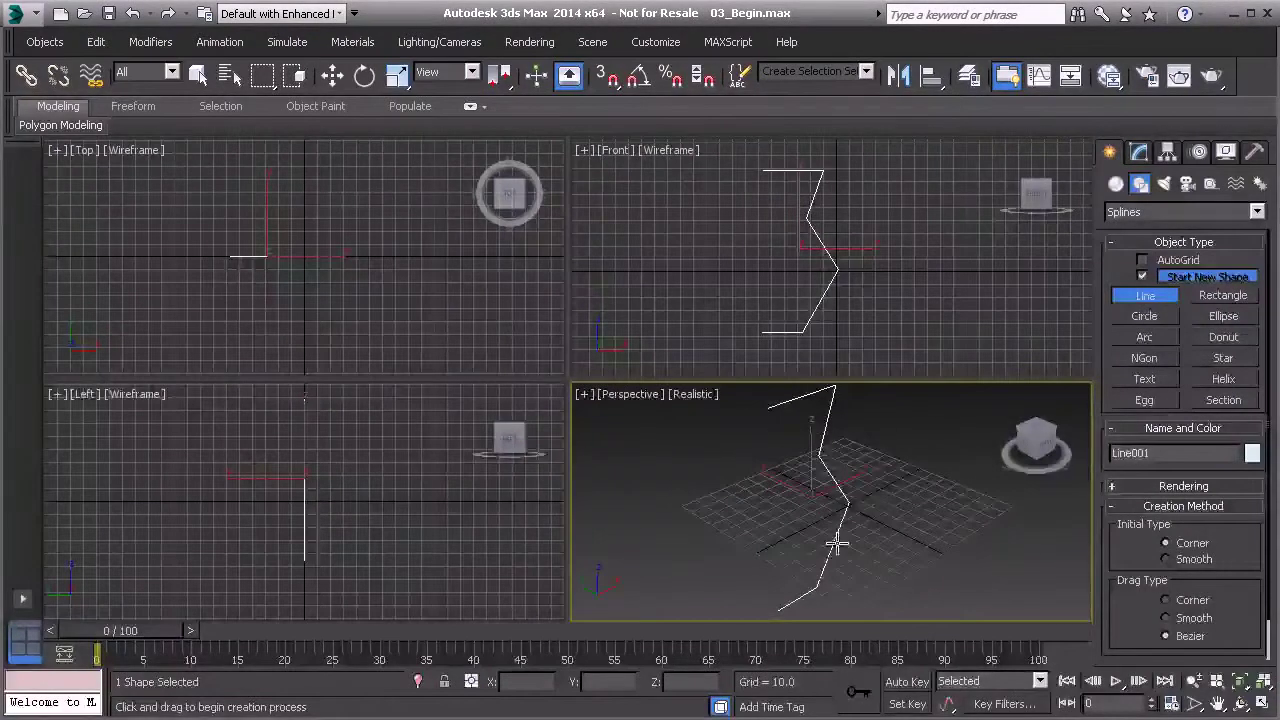
alt+middle_drag(851, 534, 823, 463)
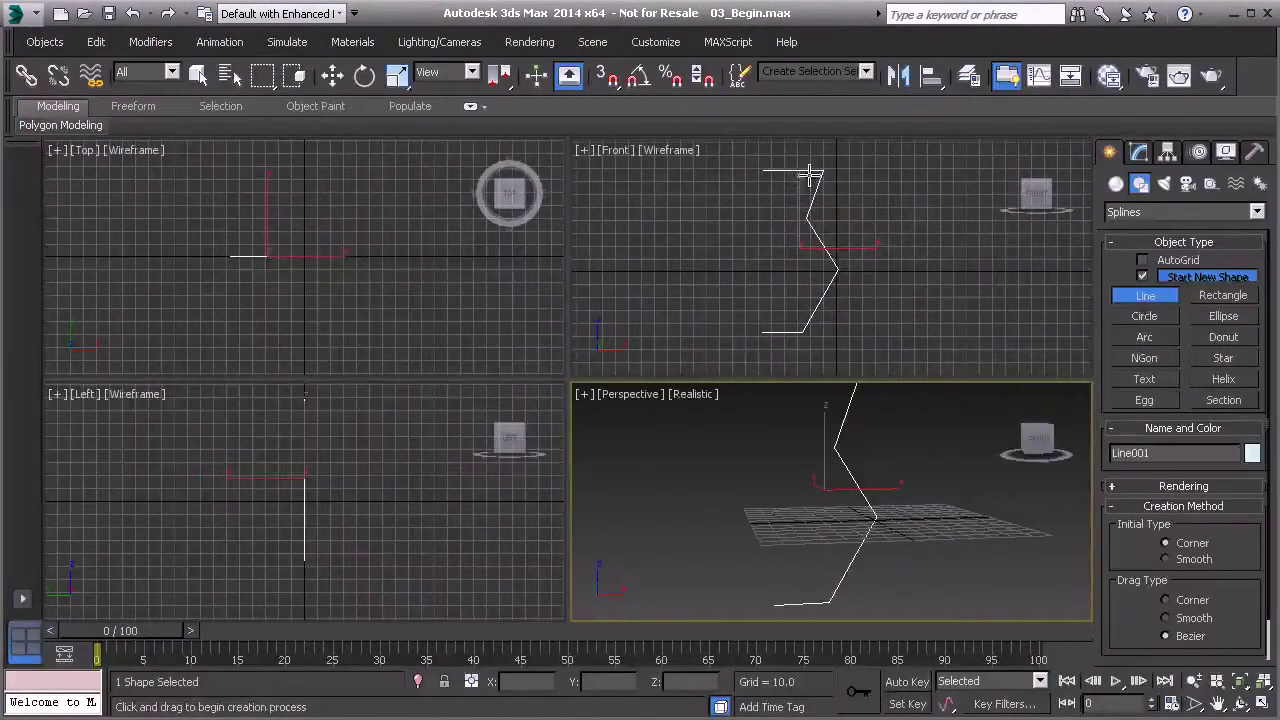
alt+middle_drag(861, 441, 857, 487)
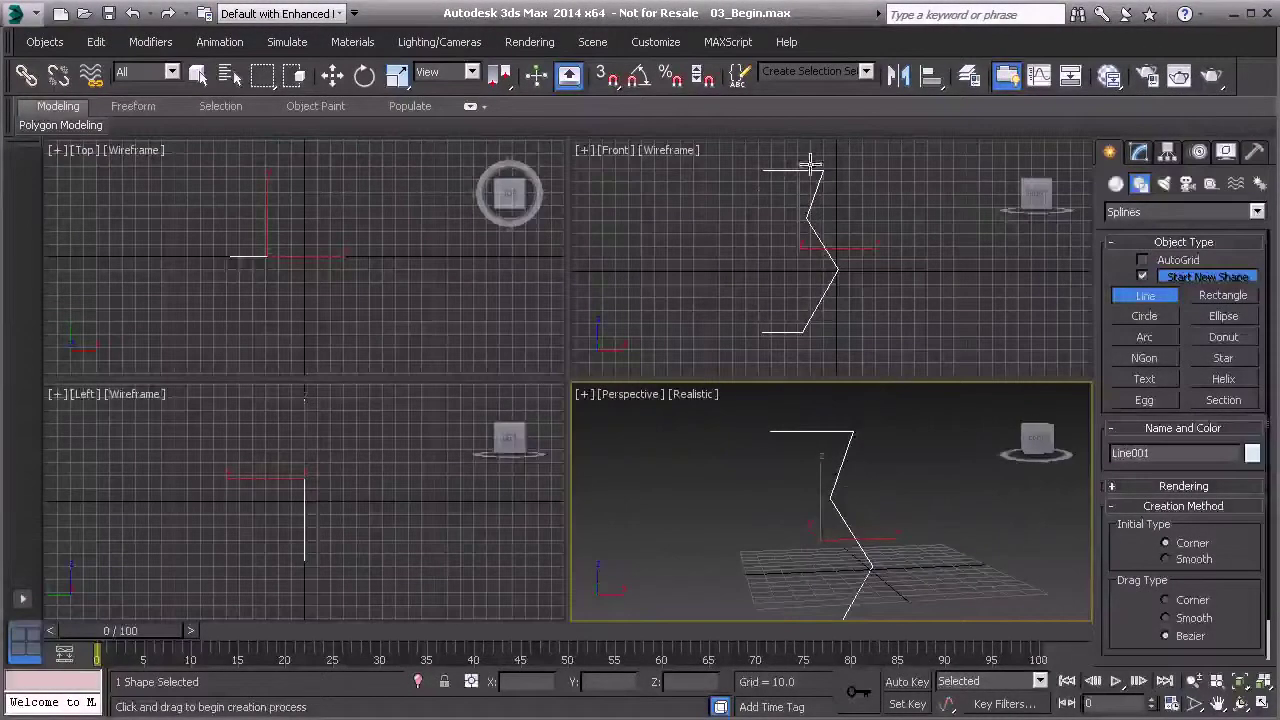
click(1138, 151)
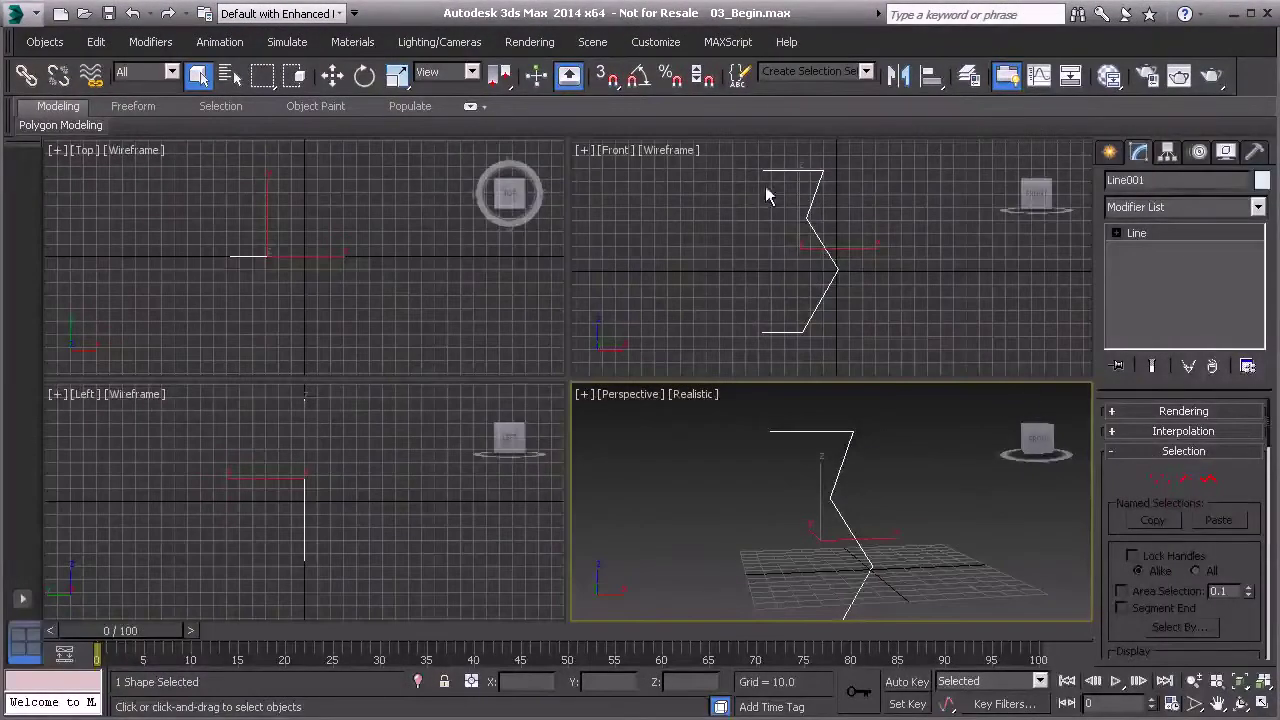
click(1157, 480)
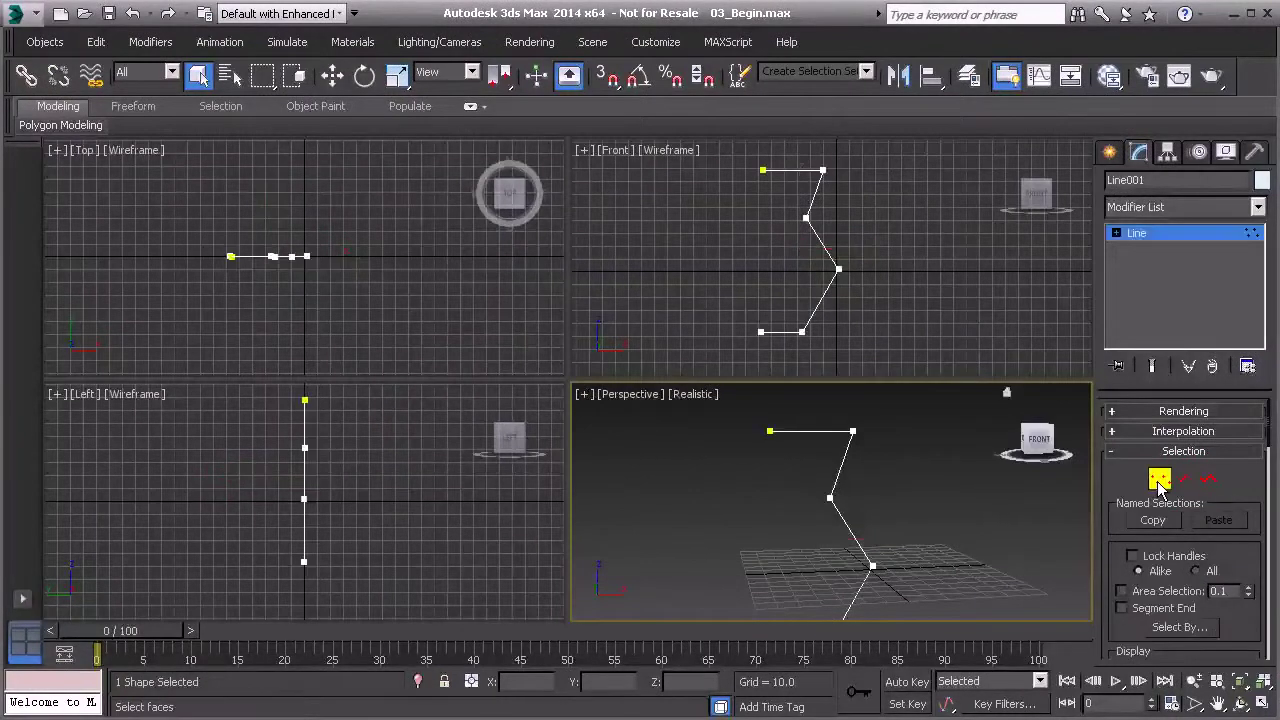
click(1183, 479)
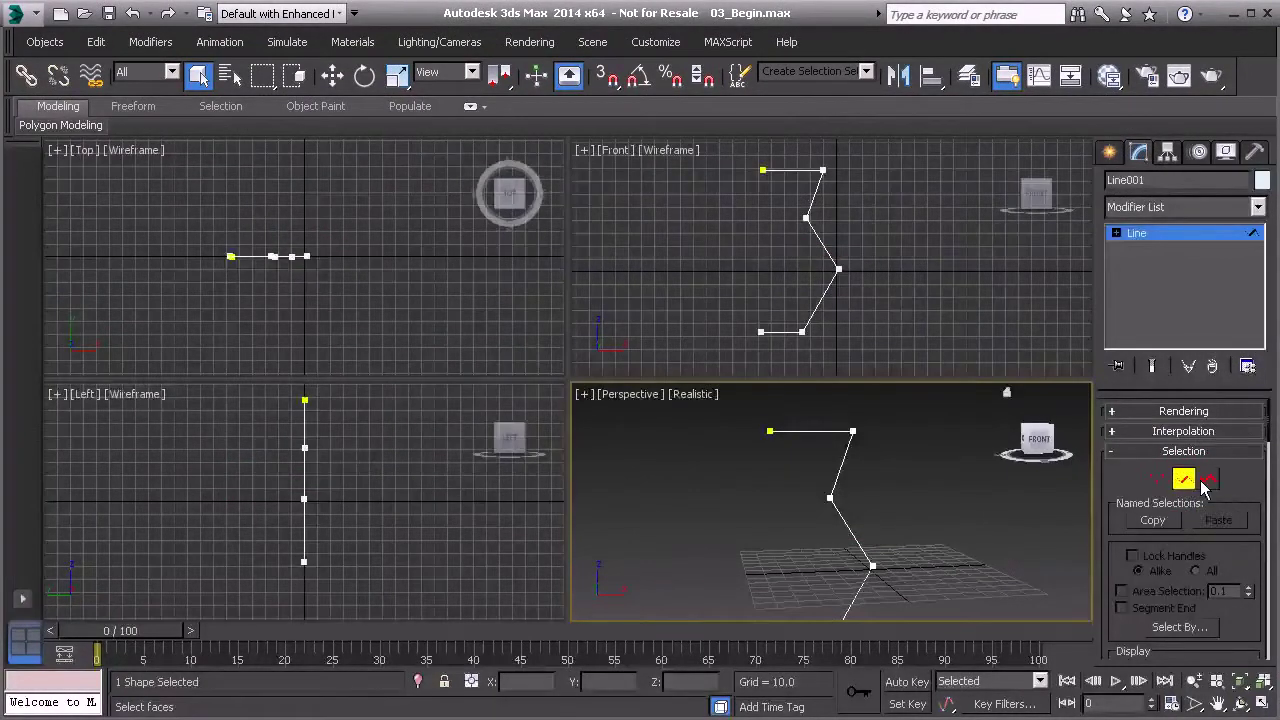
click(1207, 481)
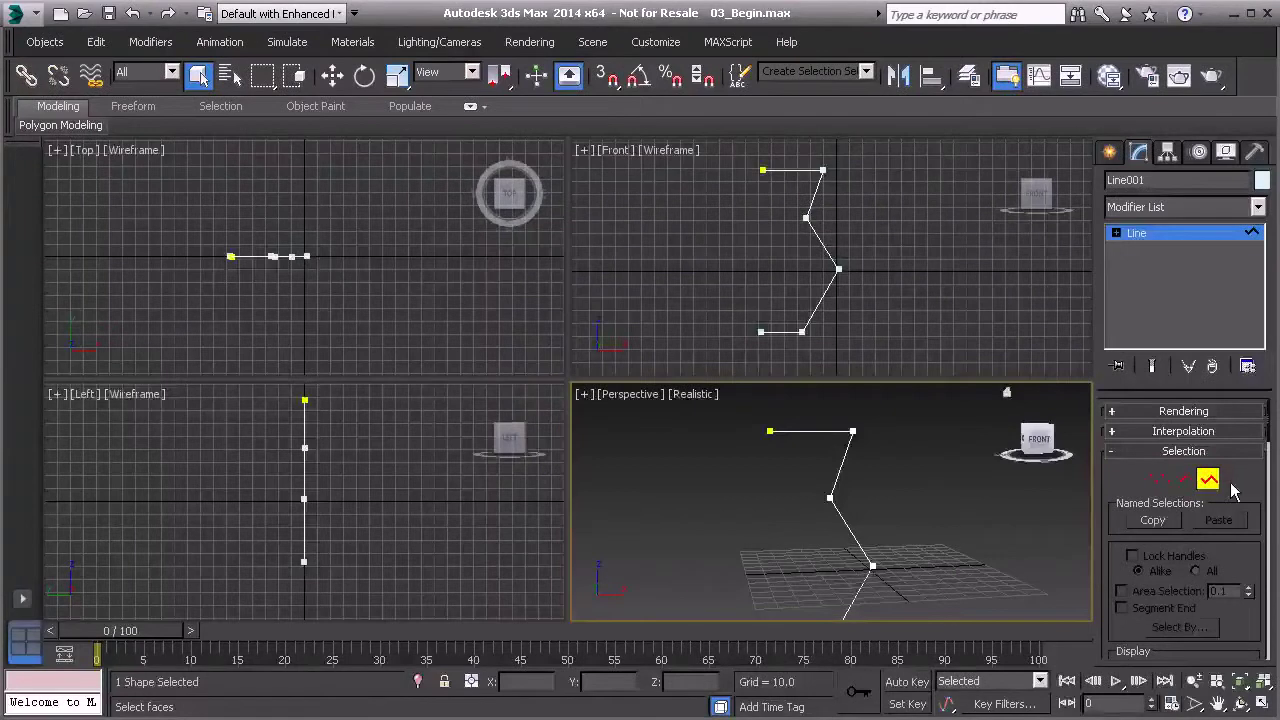
click(824, 292)
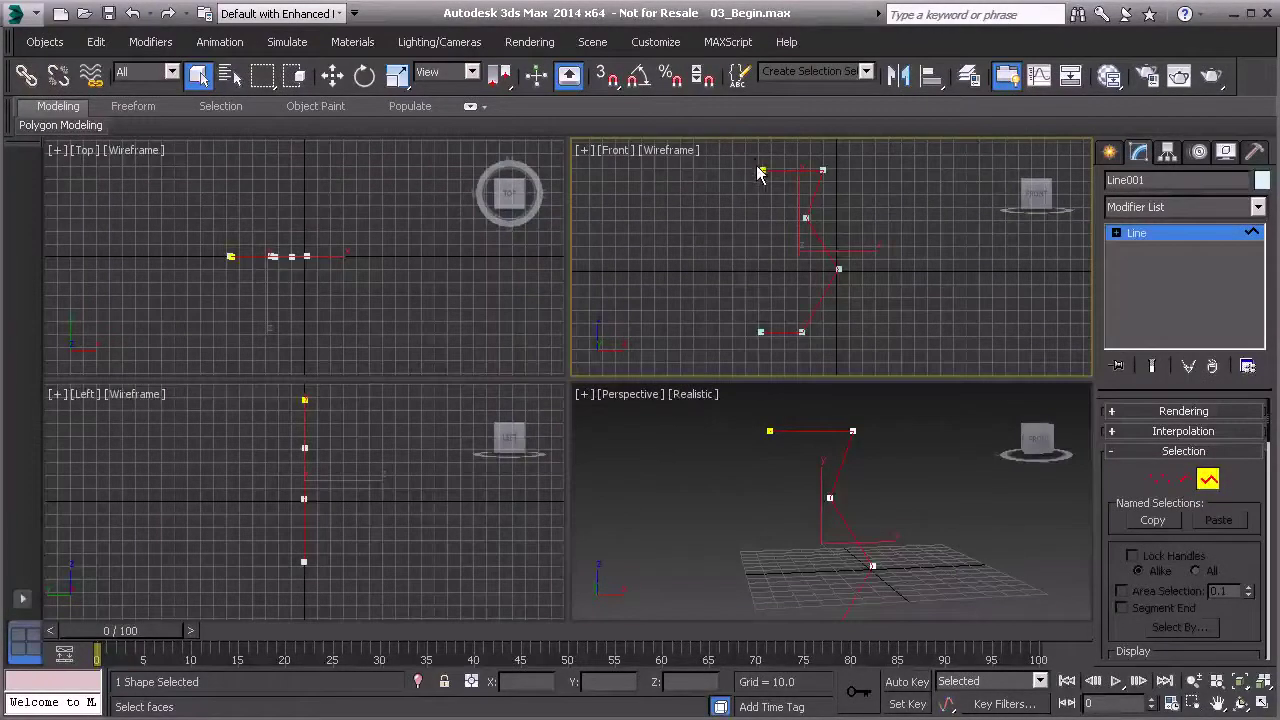
Select the profile's three diagonal segments one after another at Segment level, ending with the uppermost diagonal
click(1183, 480)
click(818, 305)
click(825, 250)
click(814, 190)
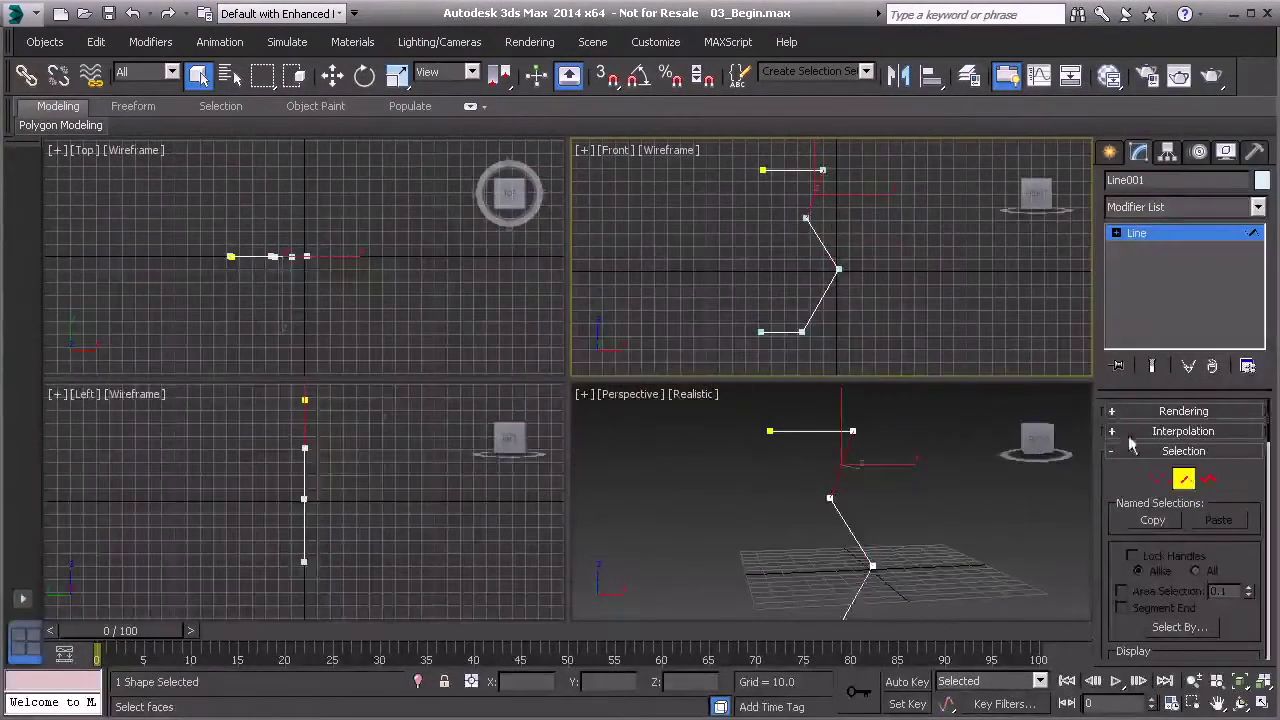
Select all vertices of the profile line at Vertex level and convert them to Bezier Corner
click(1159, 479)
click(761, 332)
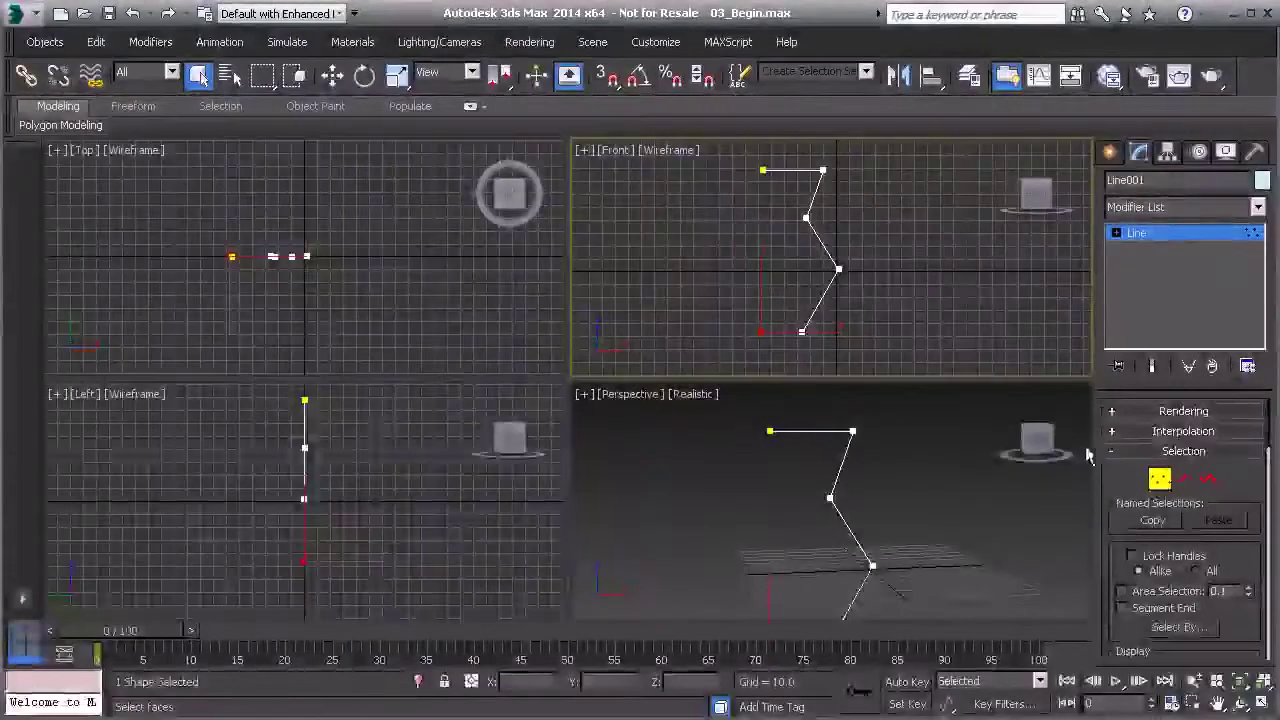
drag(785, 205, 886, 360)
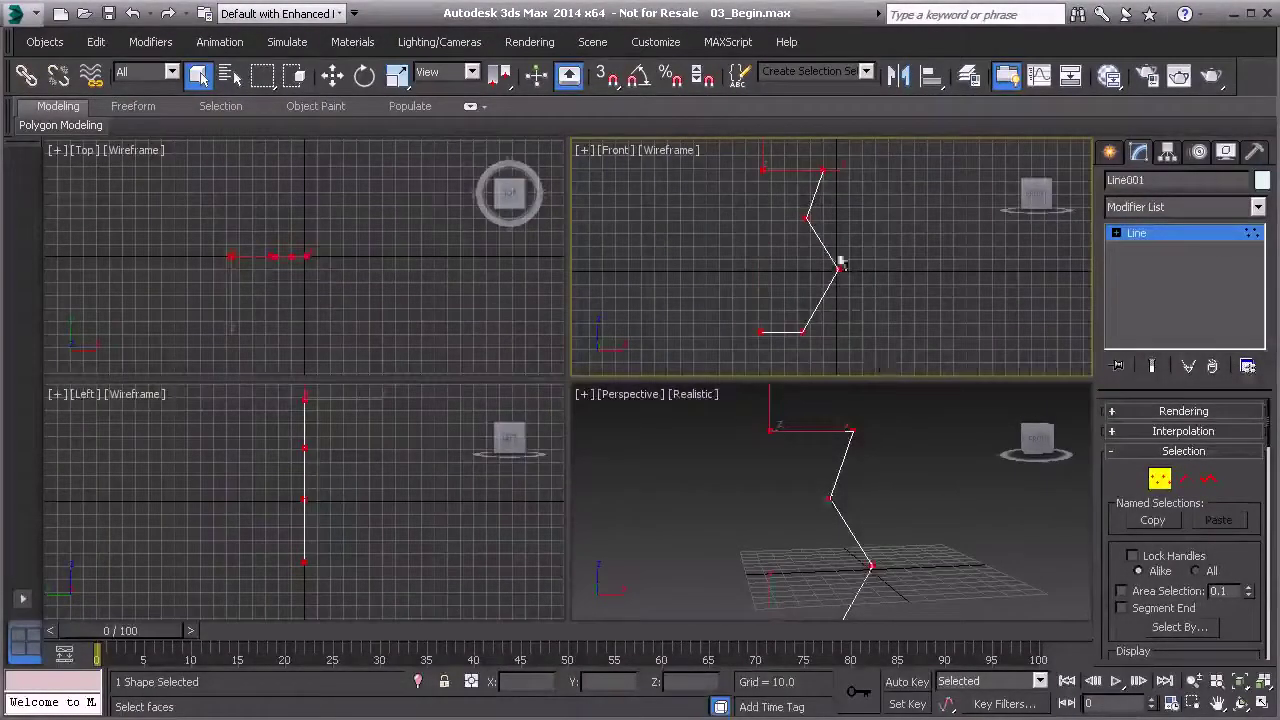
right_click(803, 211)
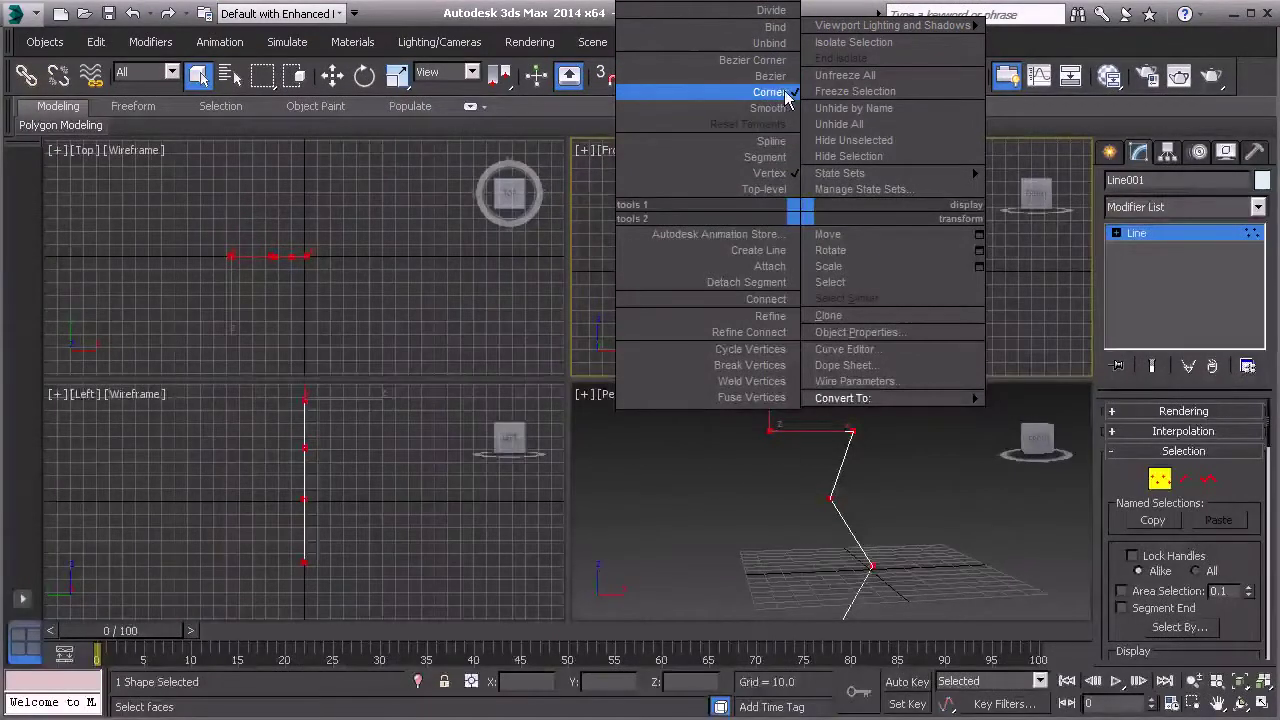
mouse_move(830, 398)
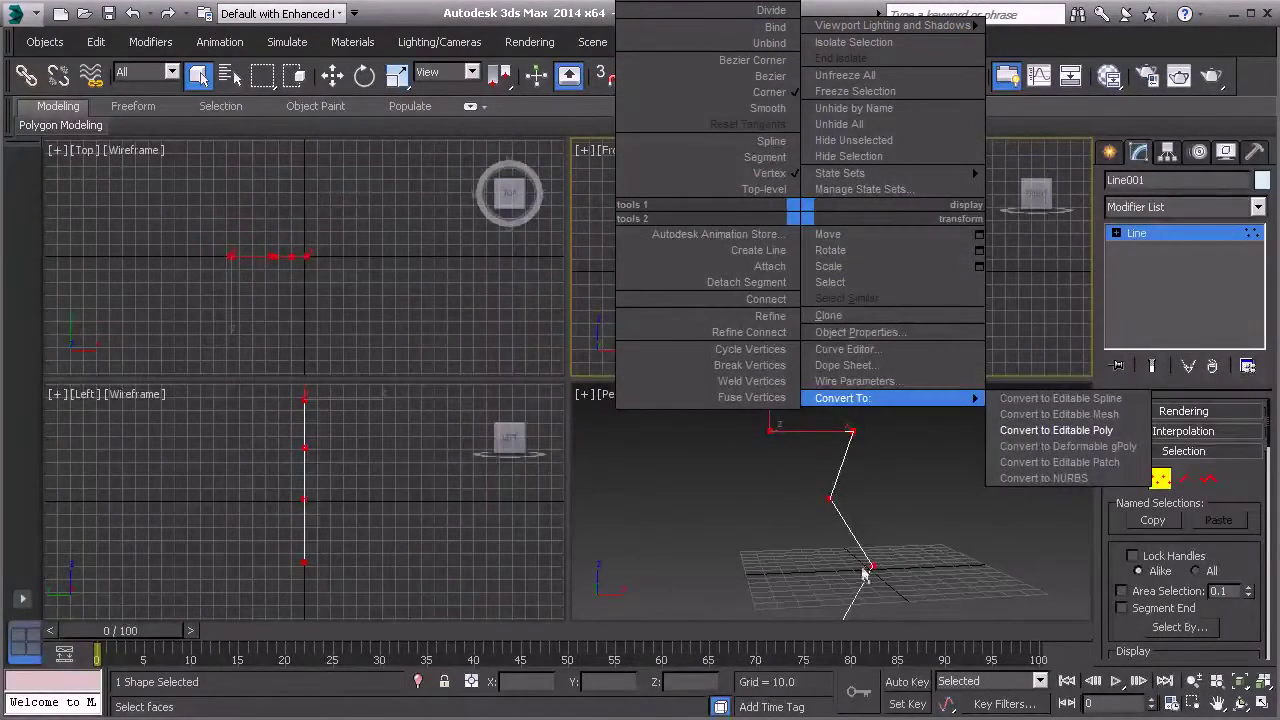
click(770, 65)
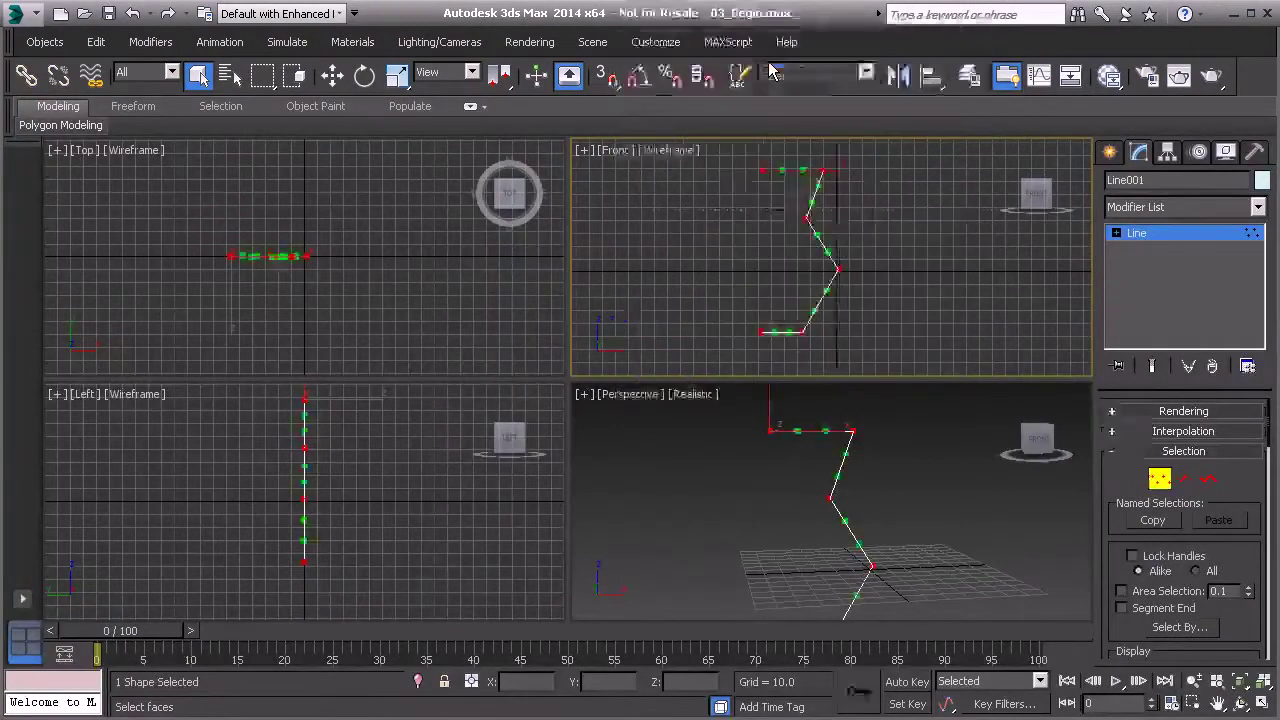
mouse_move(771, 177)
middle_down()
mouse_move(756, 200)
mouse_move(760, 175)
middle_up()
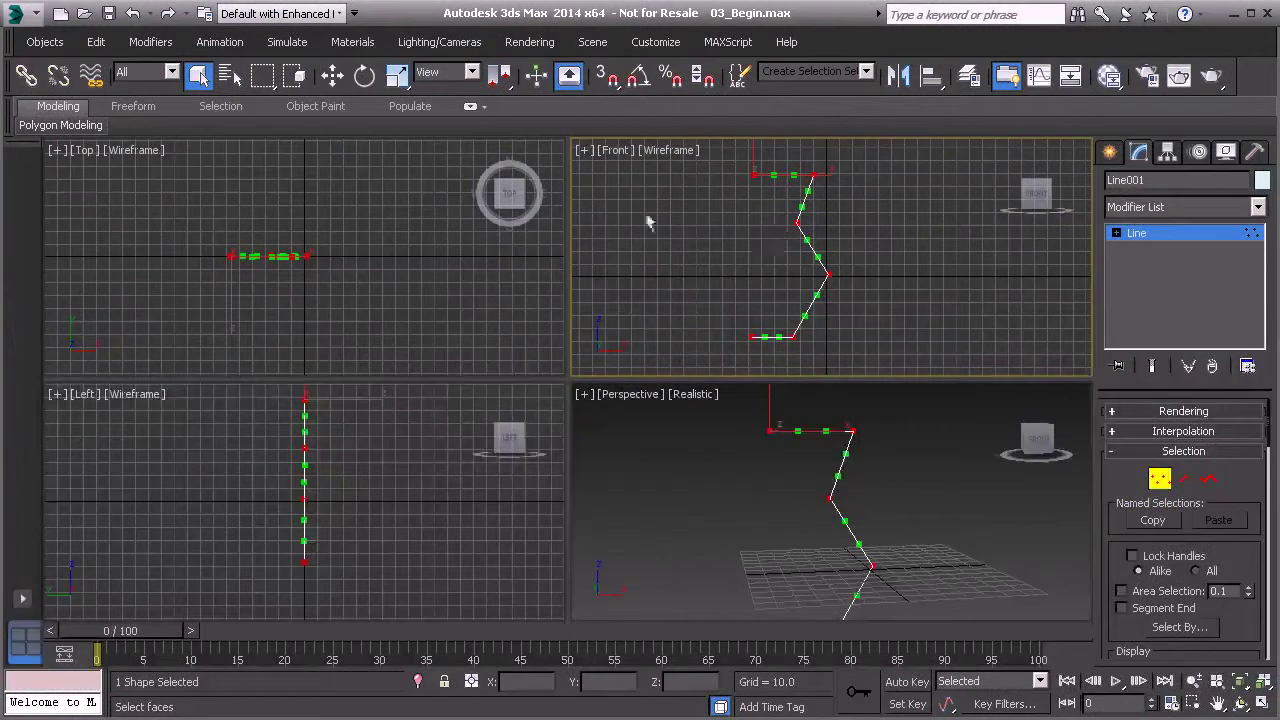
Curve the uppermost diagonal in the enlarged Front view by moving the Bezier handles at both its ends outward
key(alt+w)
scroll(471, 223, up, 5)
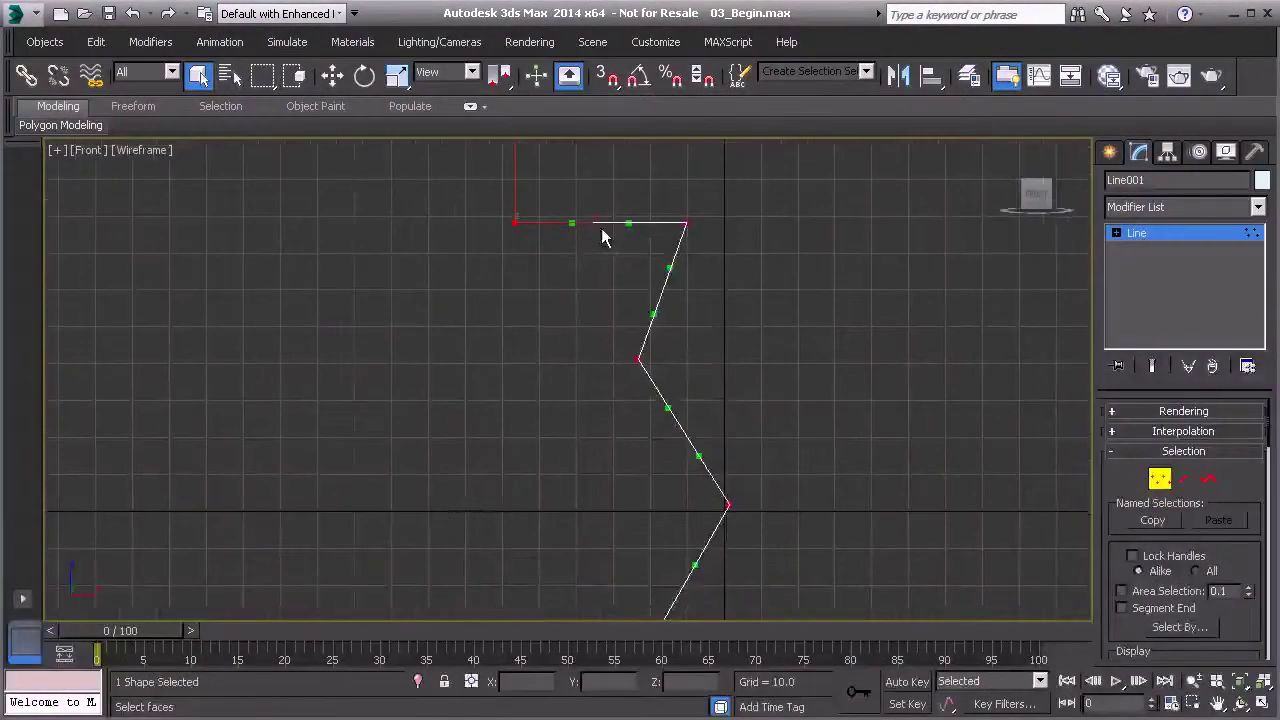
key(w)
click(515, 222)
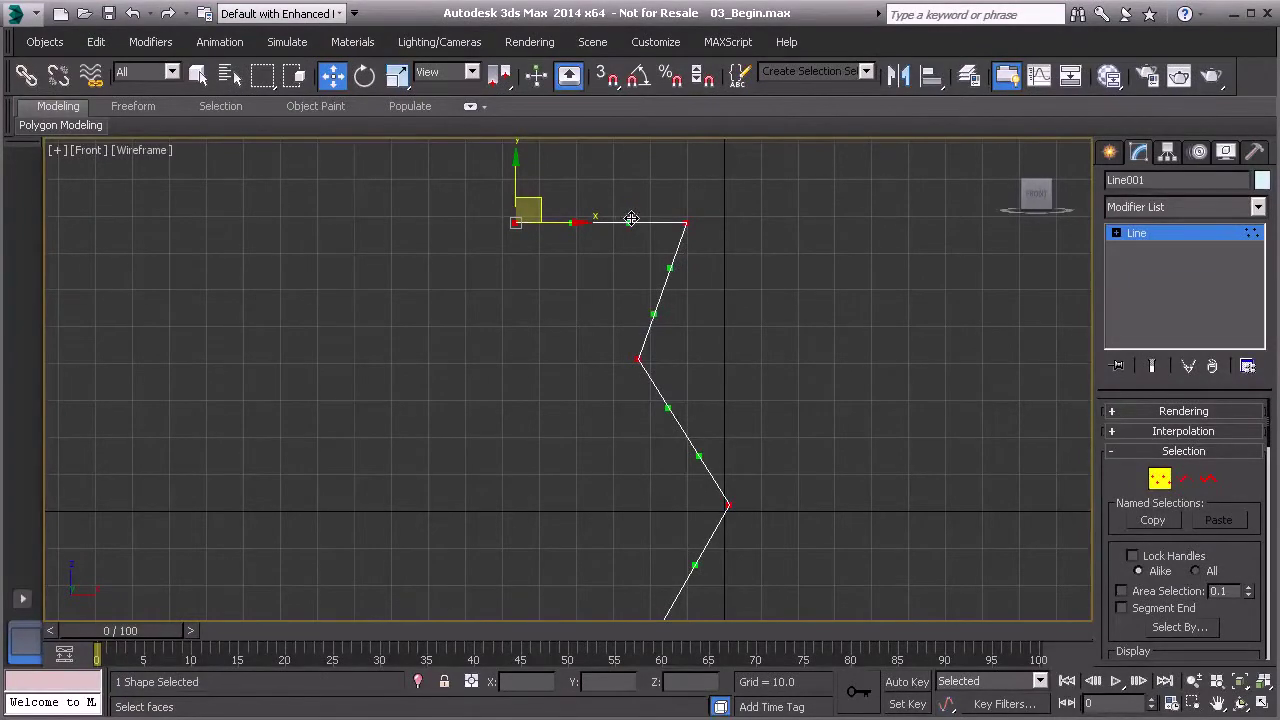
drag(672, 268, 714, 222)
drag(651, 312, 614, 306)
Bend the middle and lower diagonals into smooth curves by moving the Bezier handles at the widest vertex and the foot vertex
middle_drag(693, 419, 671, 370)
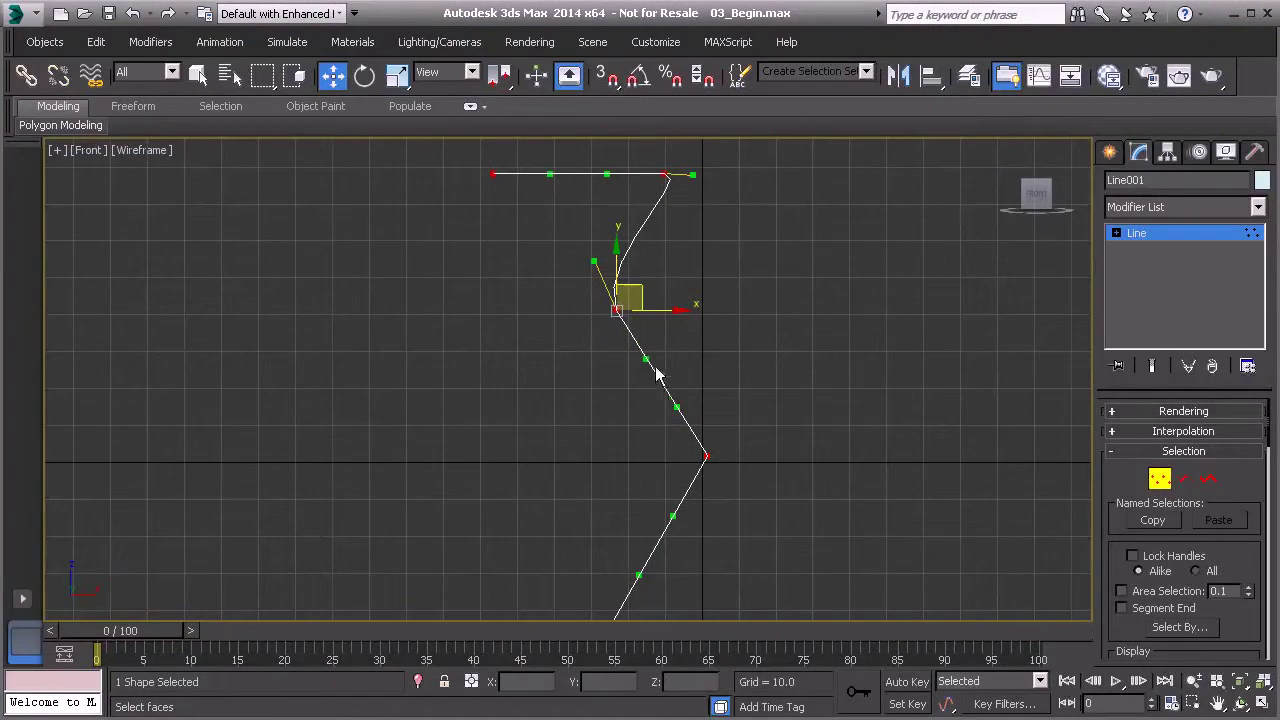
drag(678, 404, 720, 399)
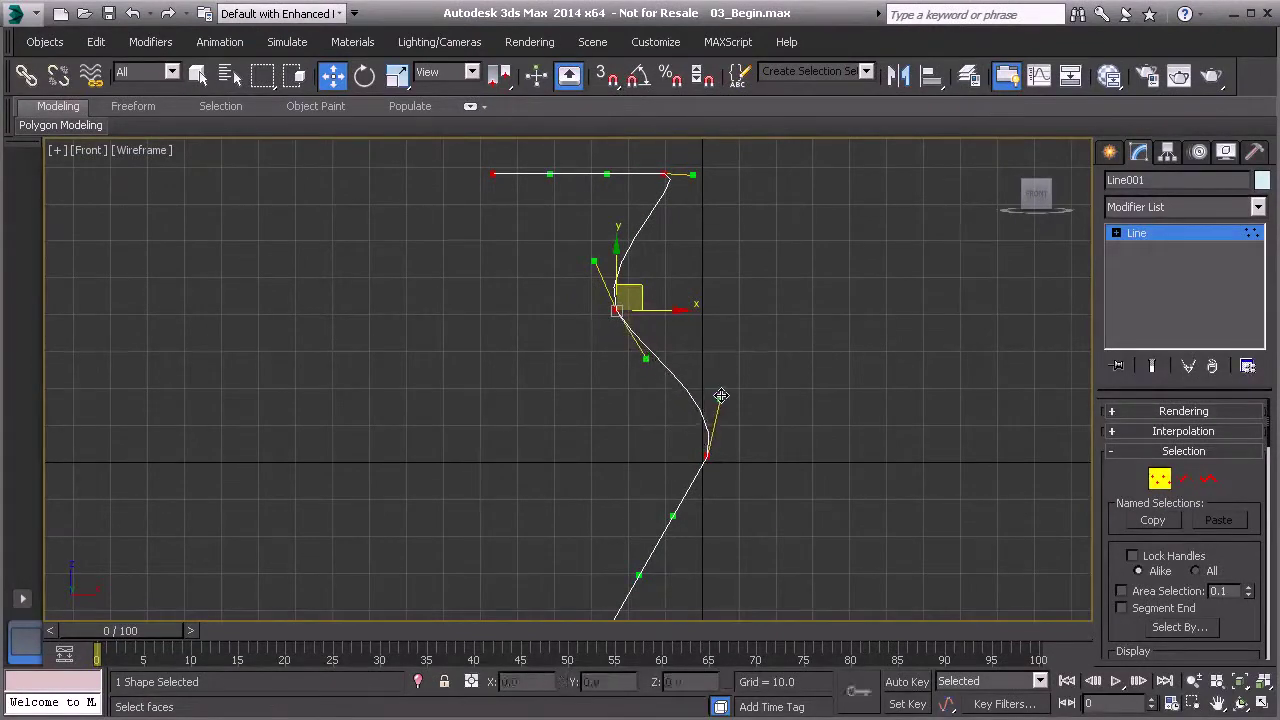
middle_drag(698, 527, 670, 453)
drag(650, 443, 672, 460)
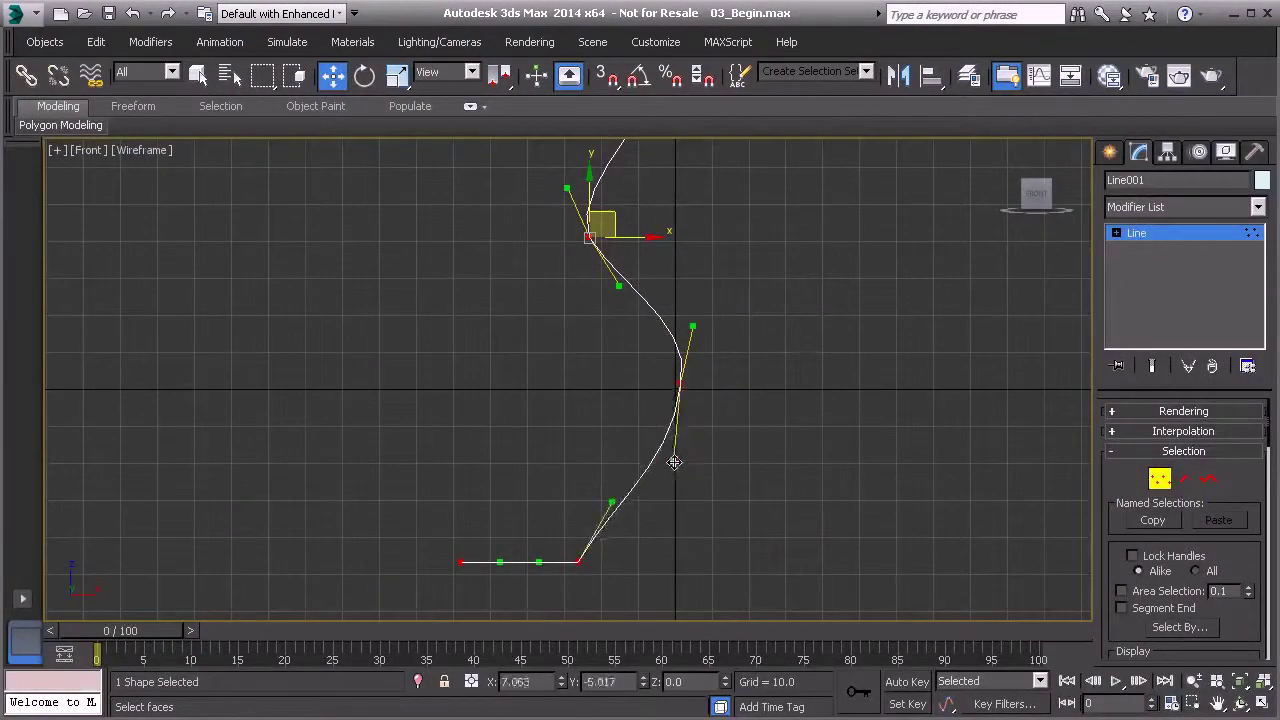
drag(607, 506, 580, 486)
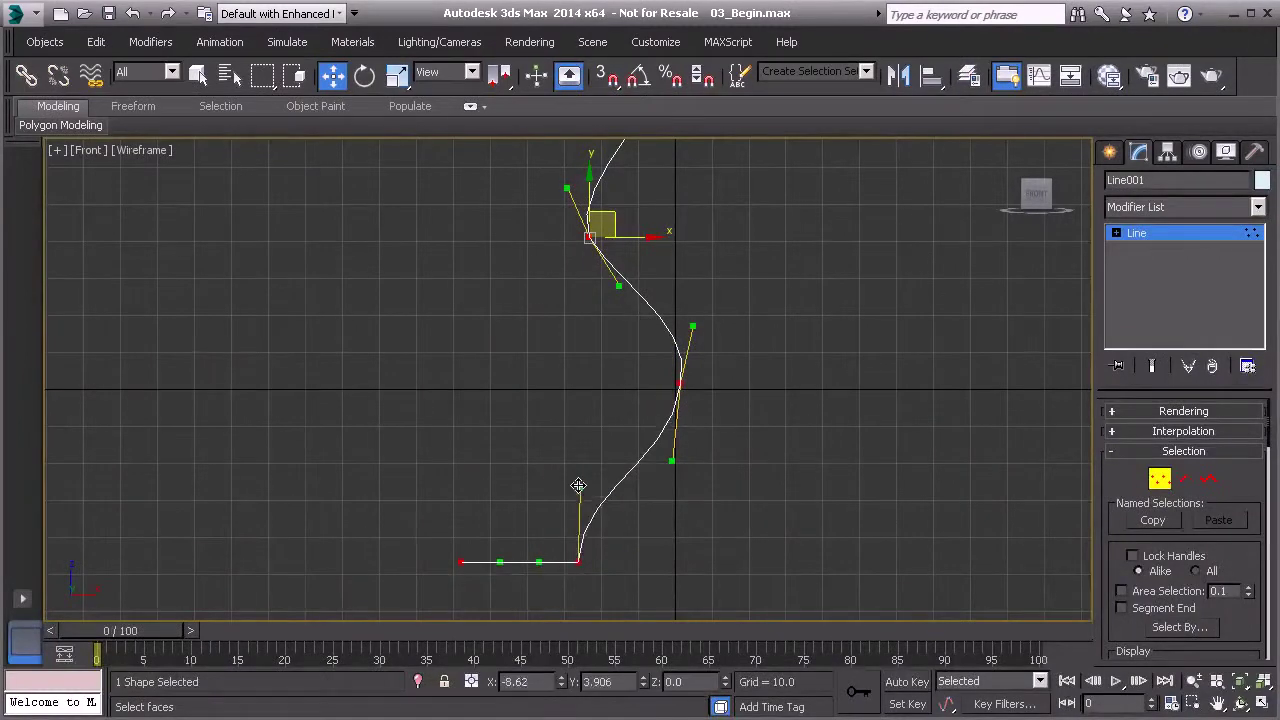
Select the widest vertex of the vase profile and convert it from Bezier Corner to Bezier
middle_drag(568, 310, 561, 353)
scroll(583, 414, down, 3)
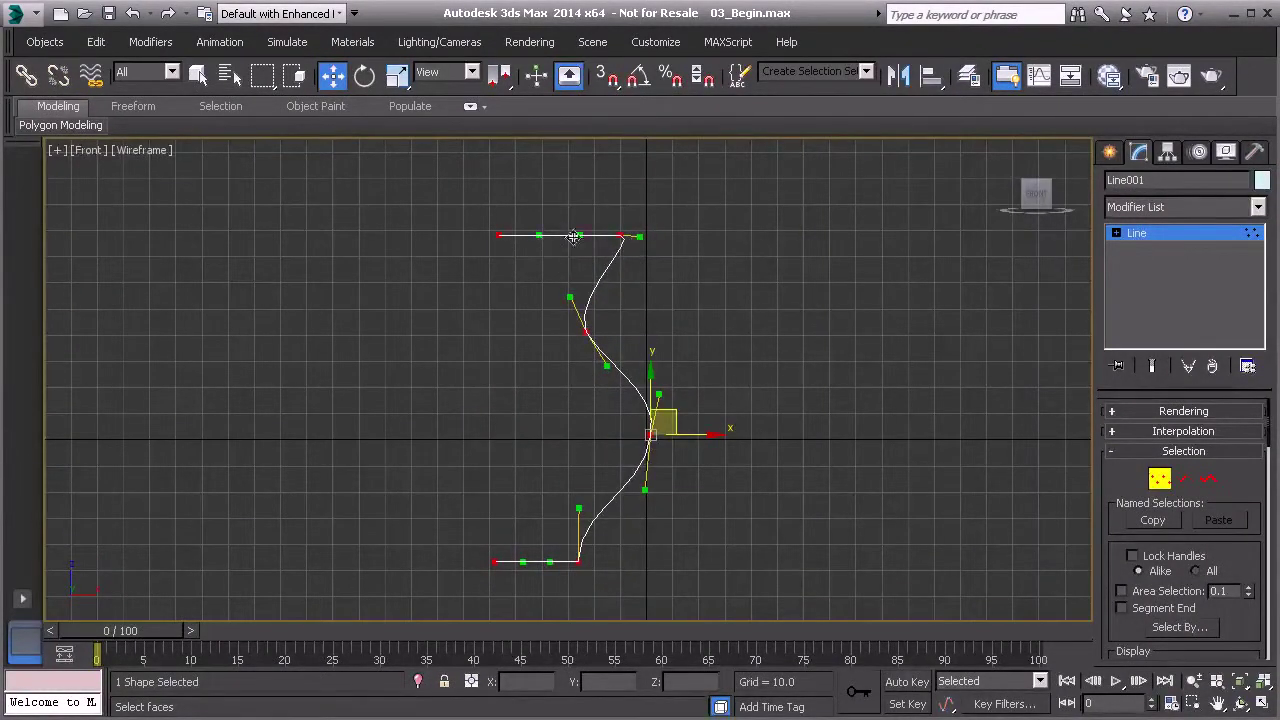
click(500, 236)
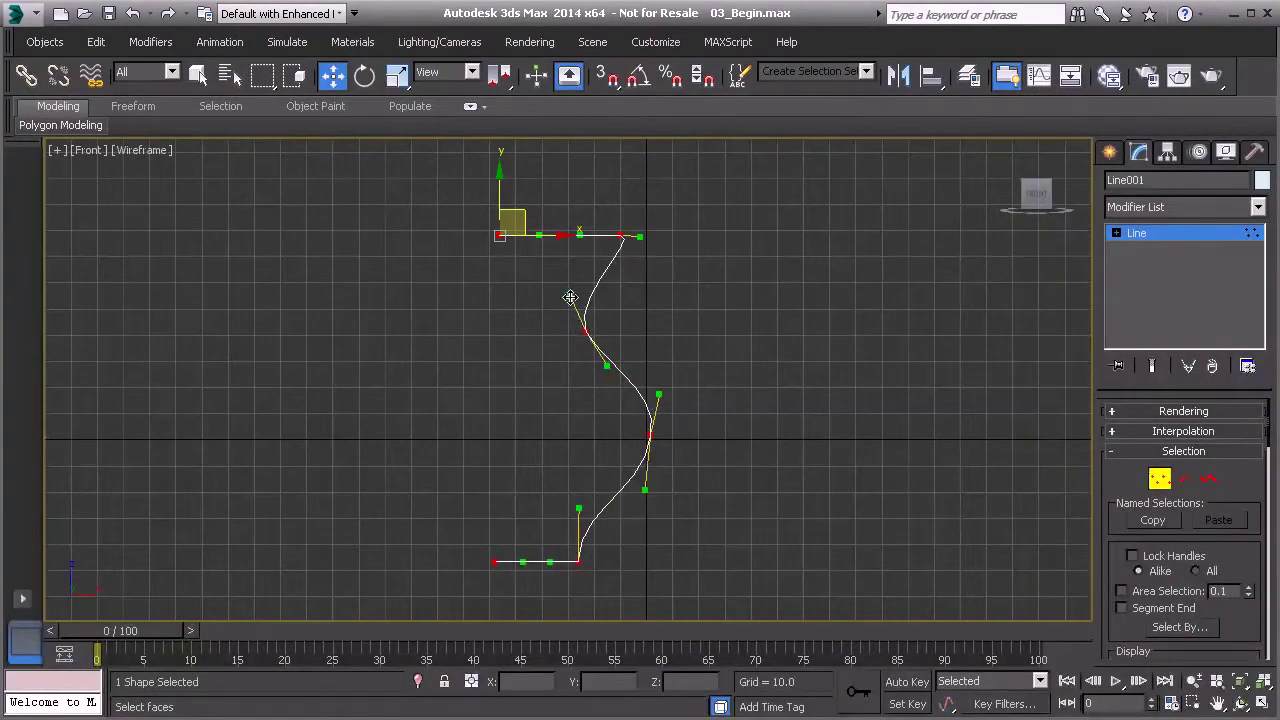
mouse_move(570, 297)
mouse_down()
mouse_move(563, 311)
mouse_move(590, 305)
mouse_move(569, 301)
mouse_up()
click(585, 330)
click(650, 435)
drag(606, 406, 697, 466)
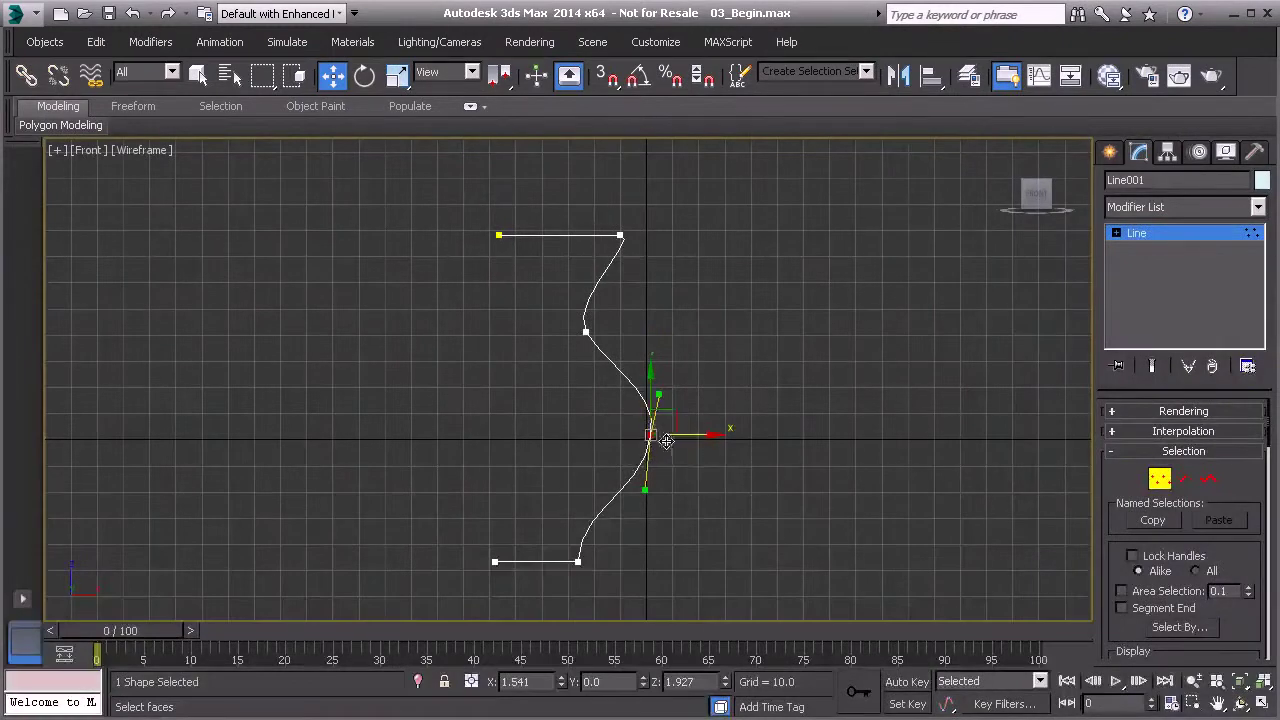
right_click(650, 435)
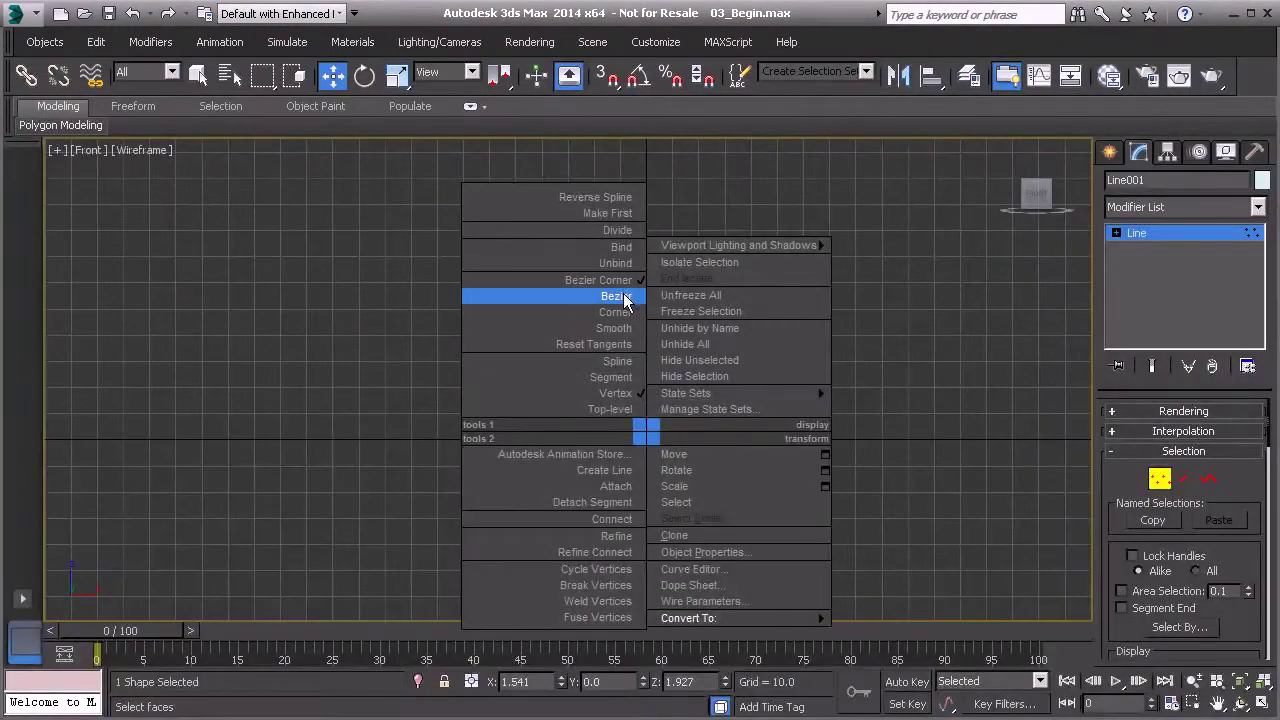
click(614, 296)
Lengthen the widest vertex's linked tangent handles upward to make the belly curve fuller
scroll(660, 440, up, 5)
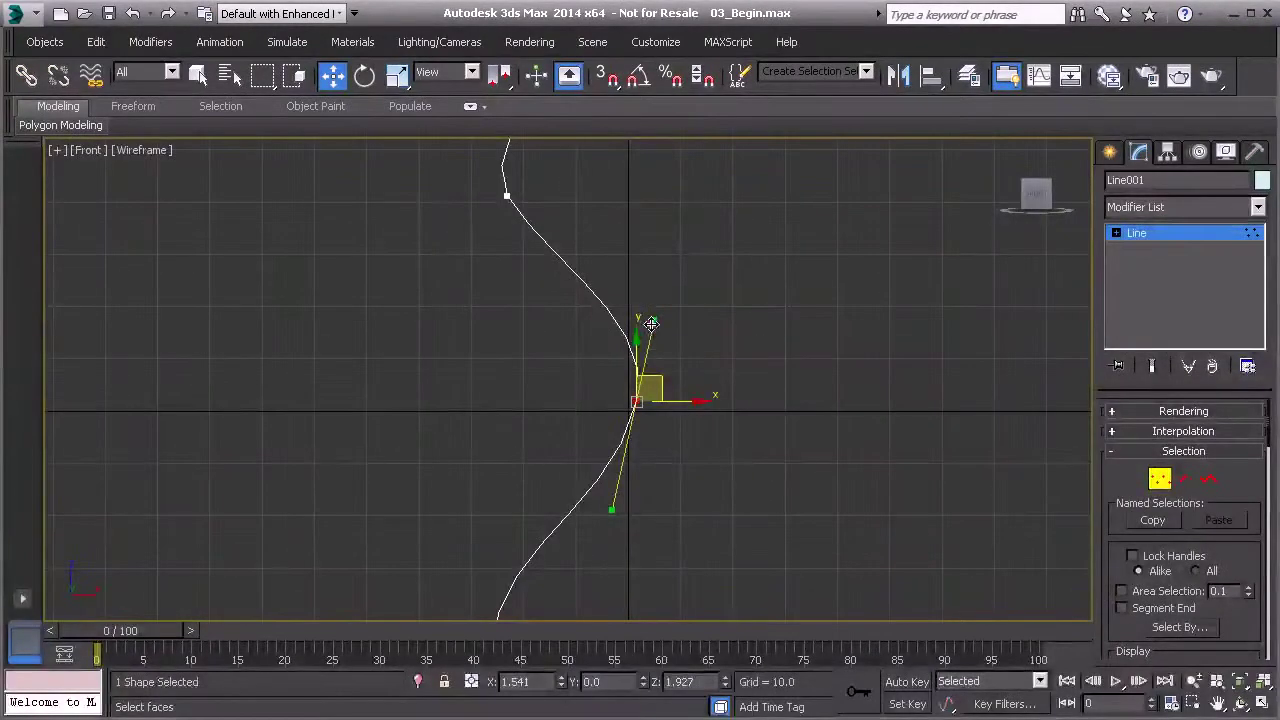
drag(652, 322, 652, 269)
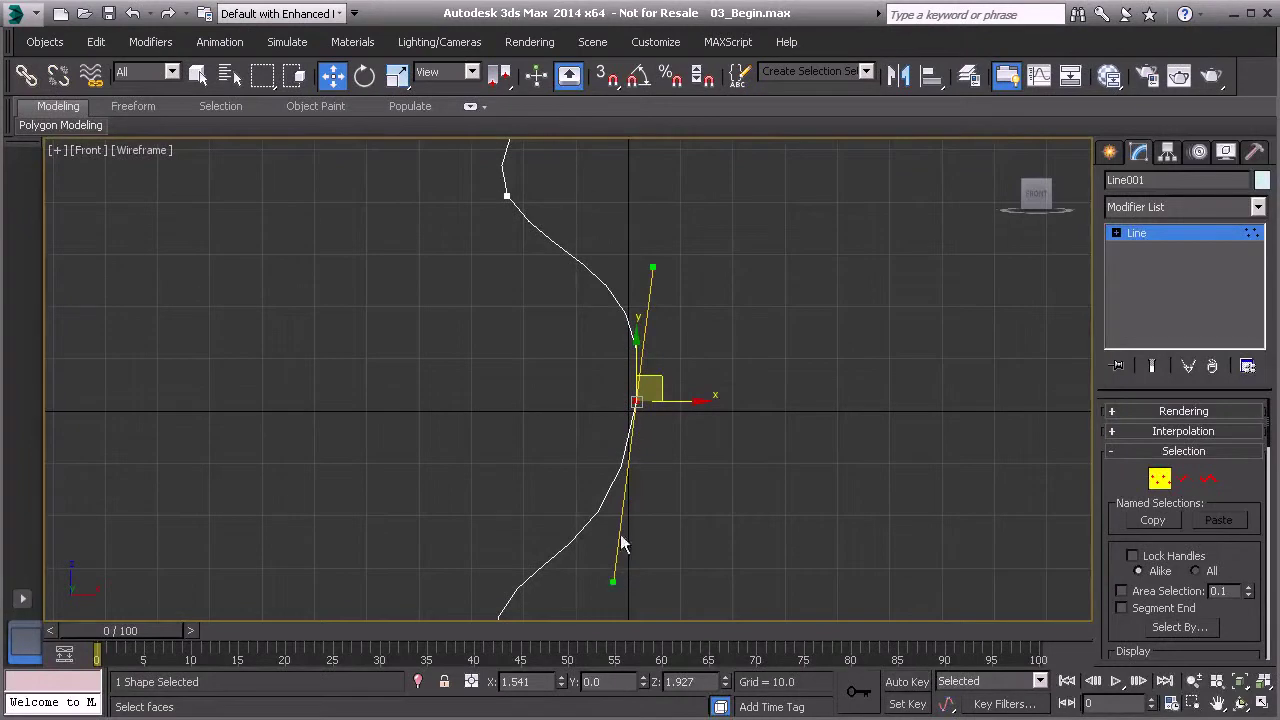
middle_drag(655, 361, 679, 398)
scroll(679, 398, down, 3)
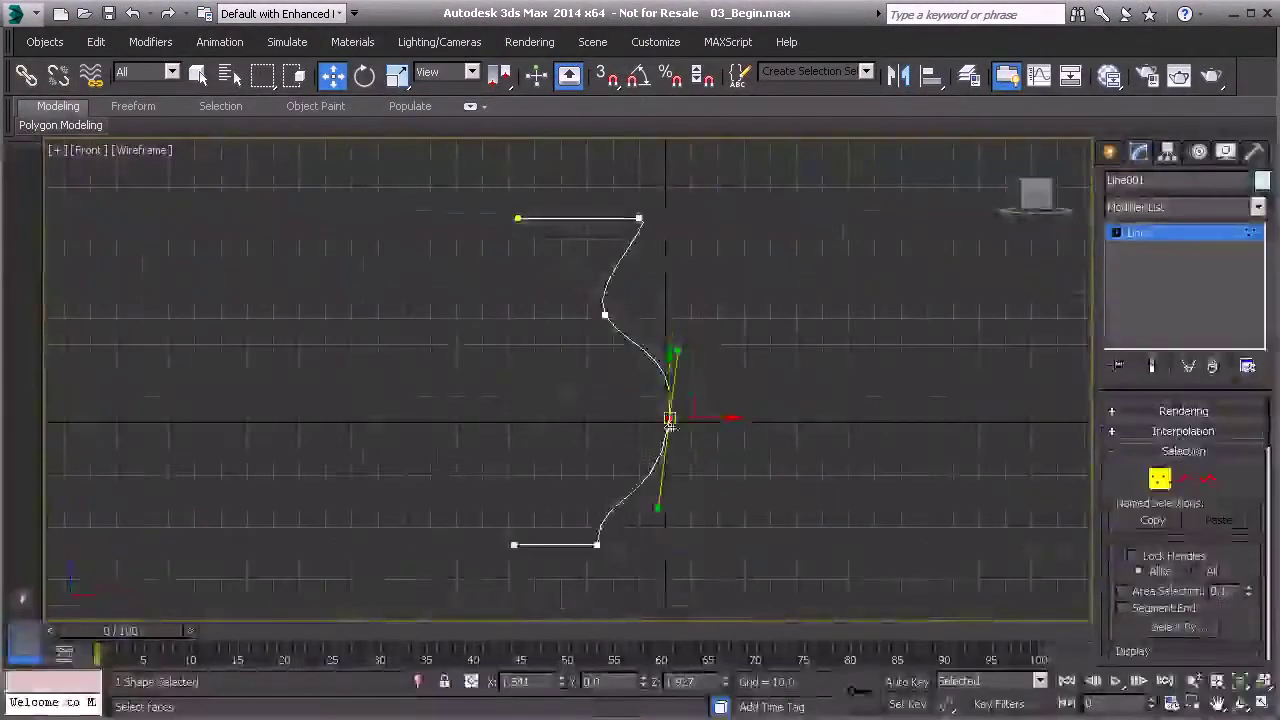
Move the widest vertex slightly down and inward to about X -0.4, Z -3.4, and leave Vertex level
scroll(645, 418, up, 4)
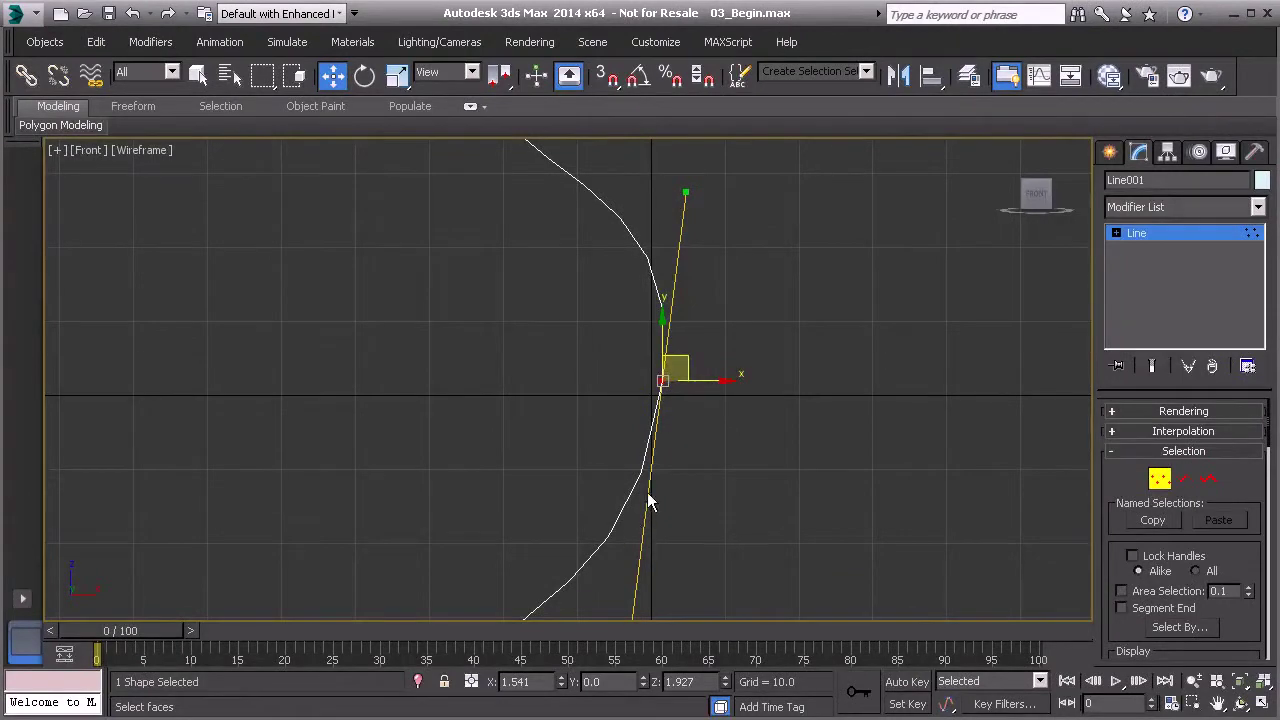
scroll(656, 452, down, 2)
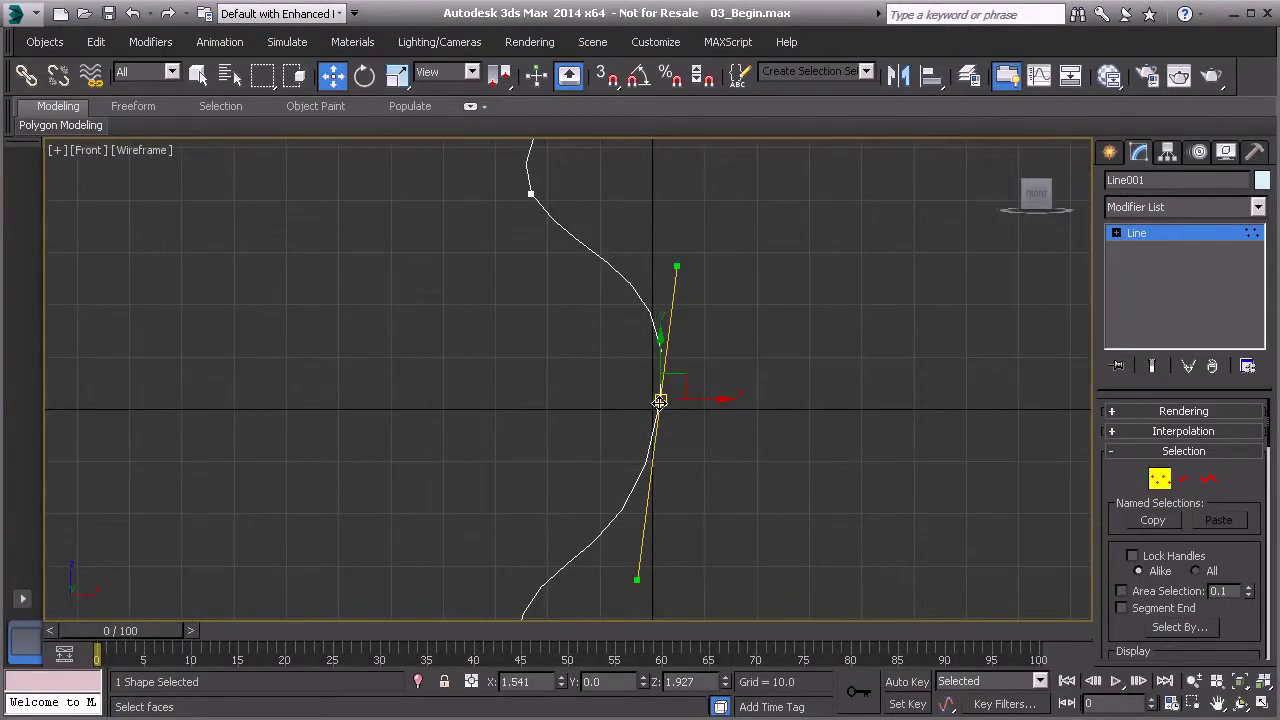
middle_drag(574, 303, 609, 365)
middle_drag(556, 262, 540, 300)
scroll(540, 300, down, 2)
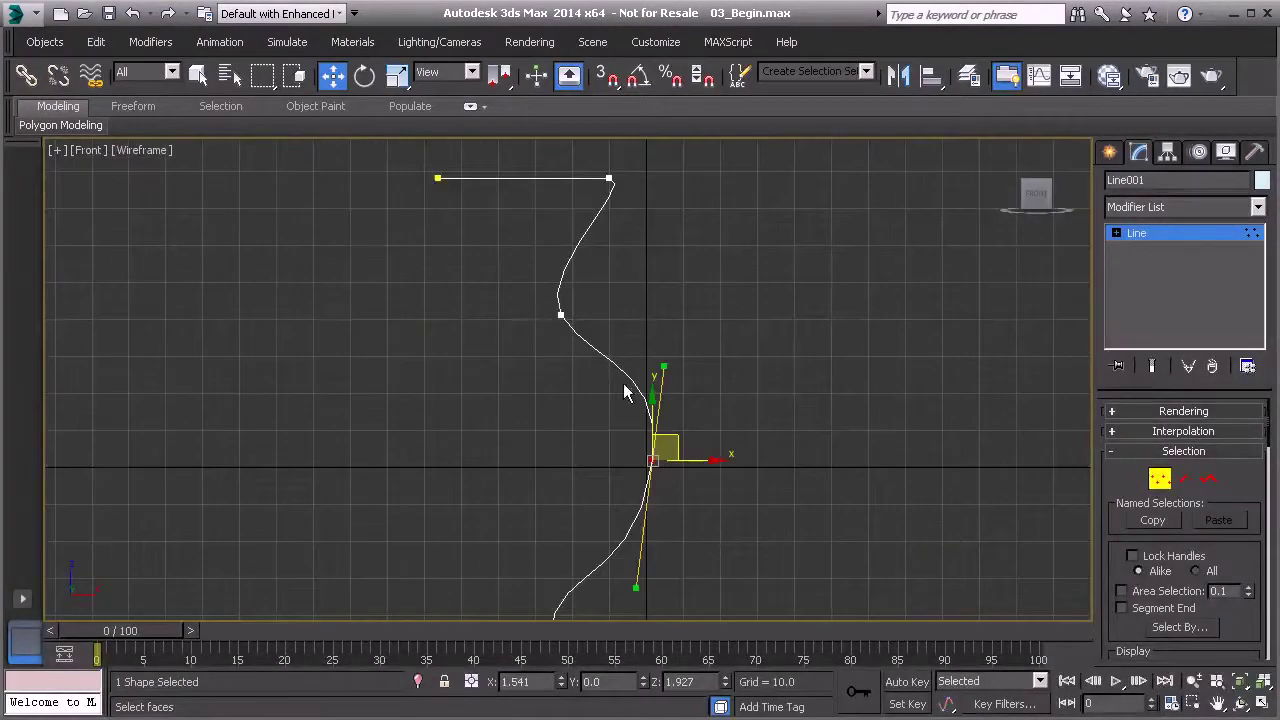
scroll(623, 384, down, 2)
drag(668, 420, 662, 430)
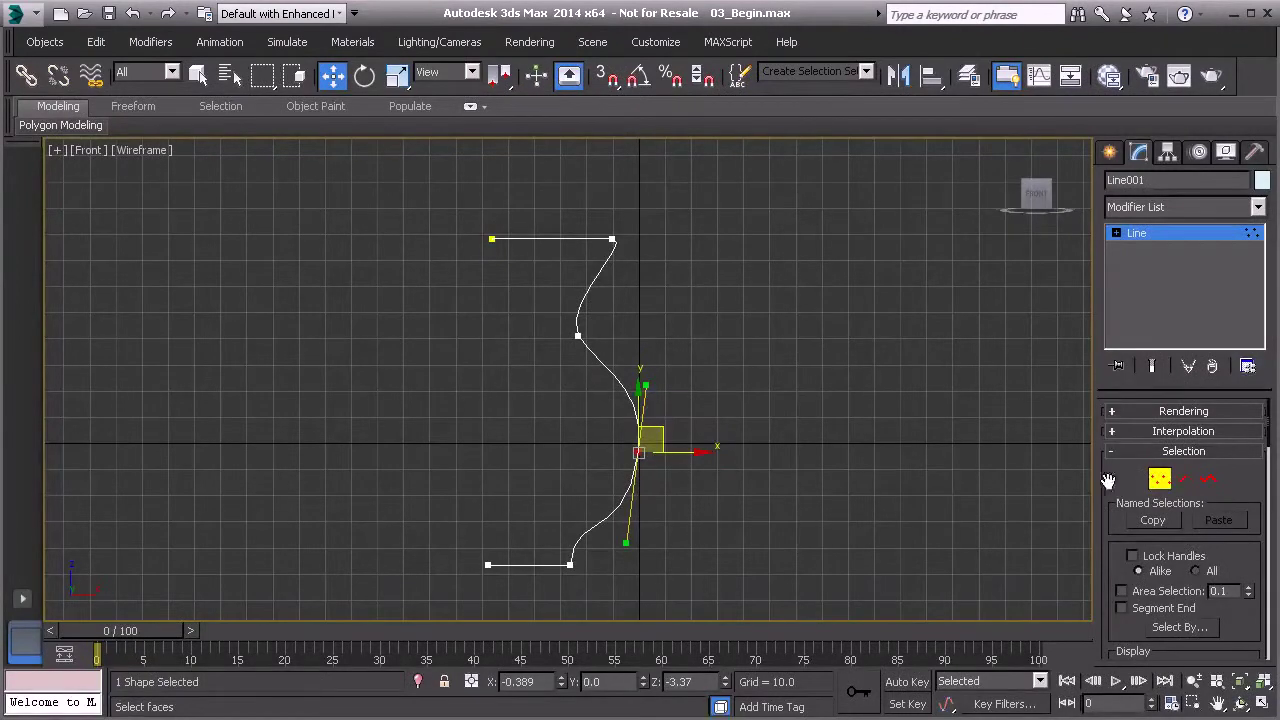
click(1159, 479)
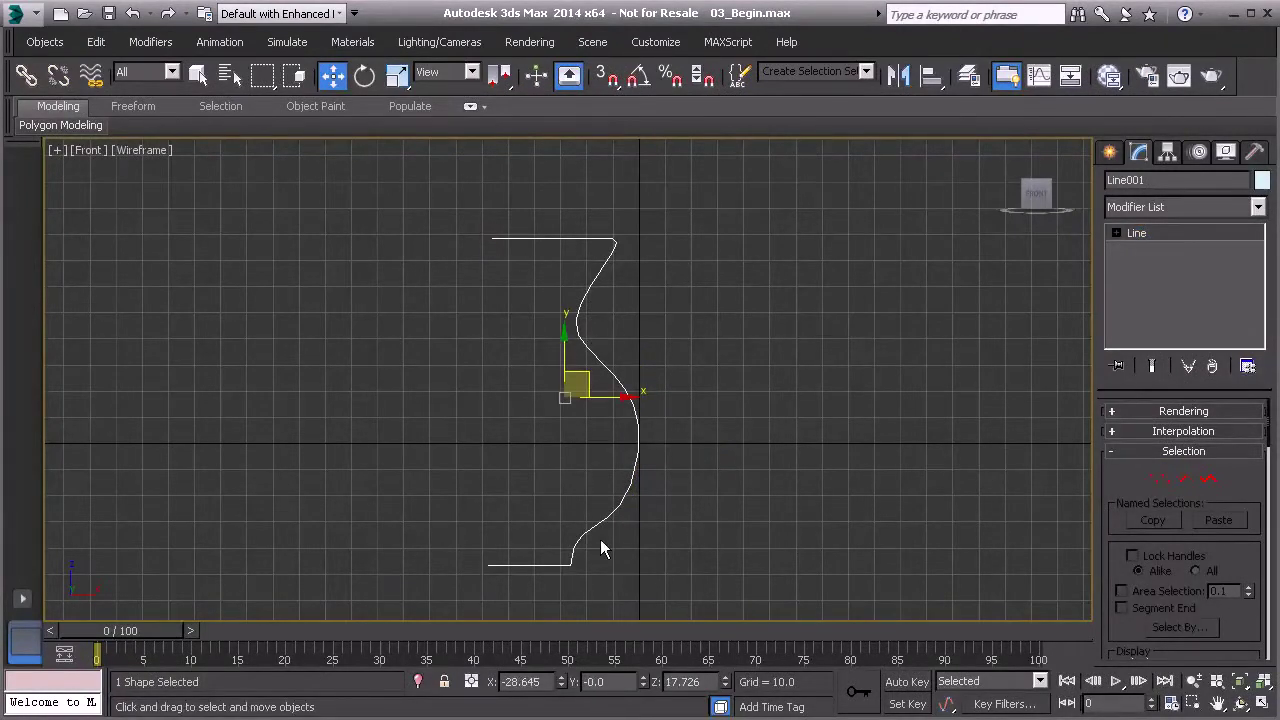
Apply a Lathe modifier to the profile line
click(1257, 208)
drag(1260, 255, 1270, 465)
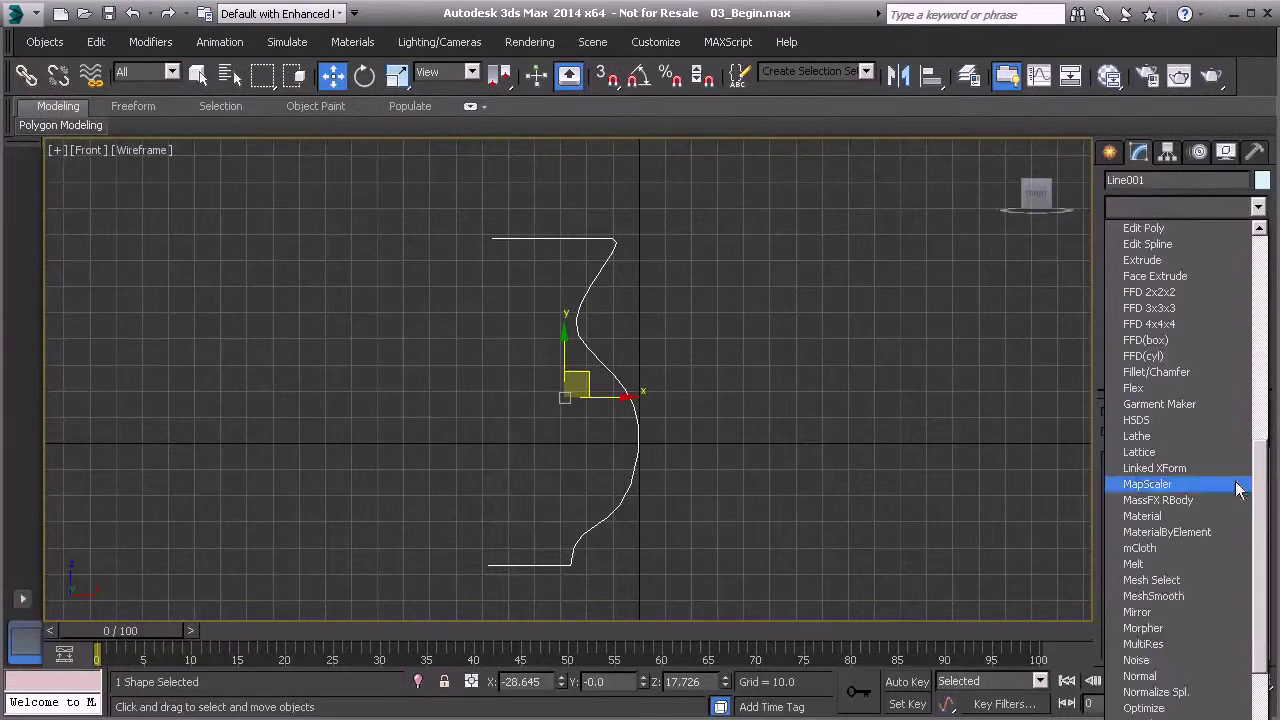
click(1137, 438)
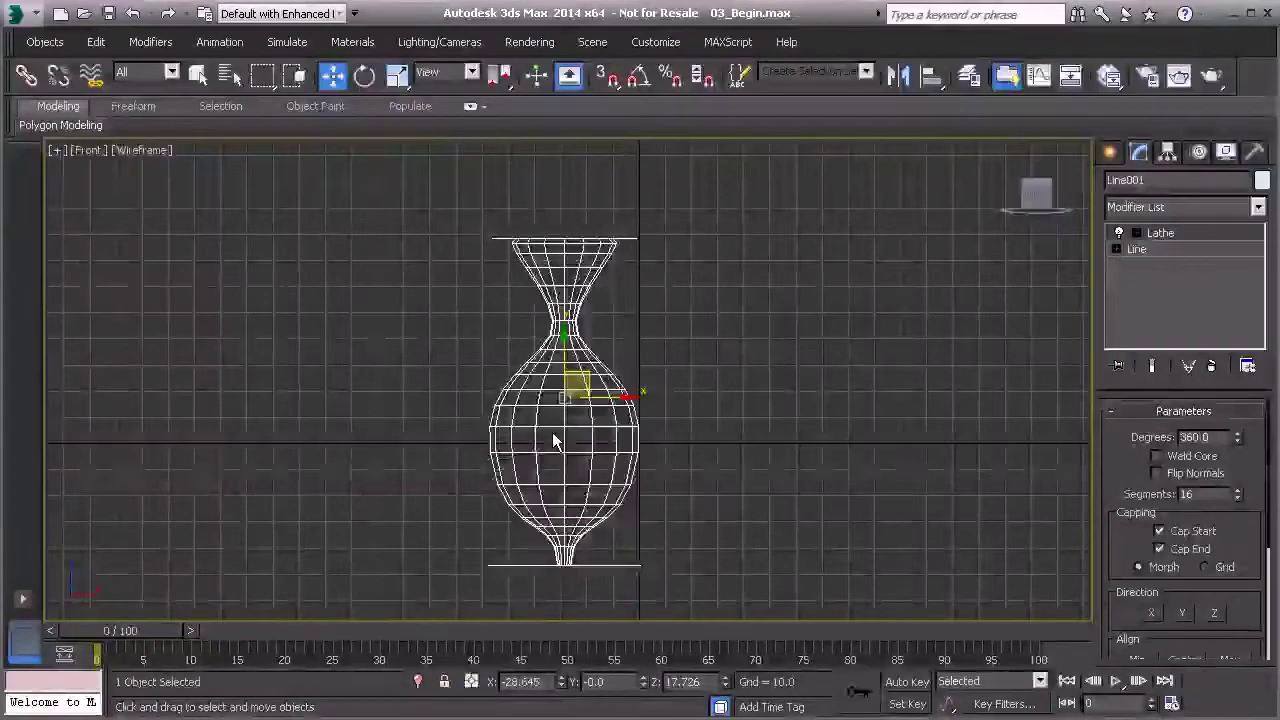
Display the lathed shape shaded in the Perspective view and examine it from several angles
key(p)
mouse_move(560, 396)
alt+middle_down()
mouse_move(603, 417)
mouse_move(663, 389)
mouse_move(685, 400)
alt+middle_up()
key(F3)
alt+middle_drag(613, 290, 562, 294)
alt+middle_drag(652, 510, 708, 482)
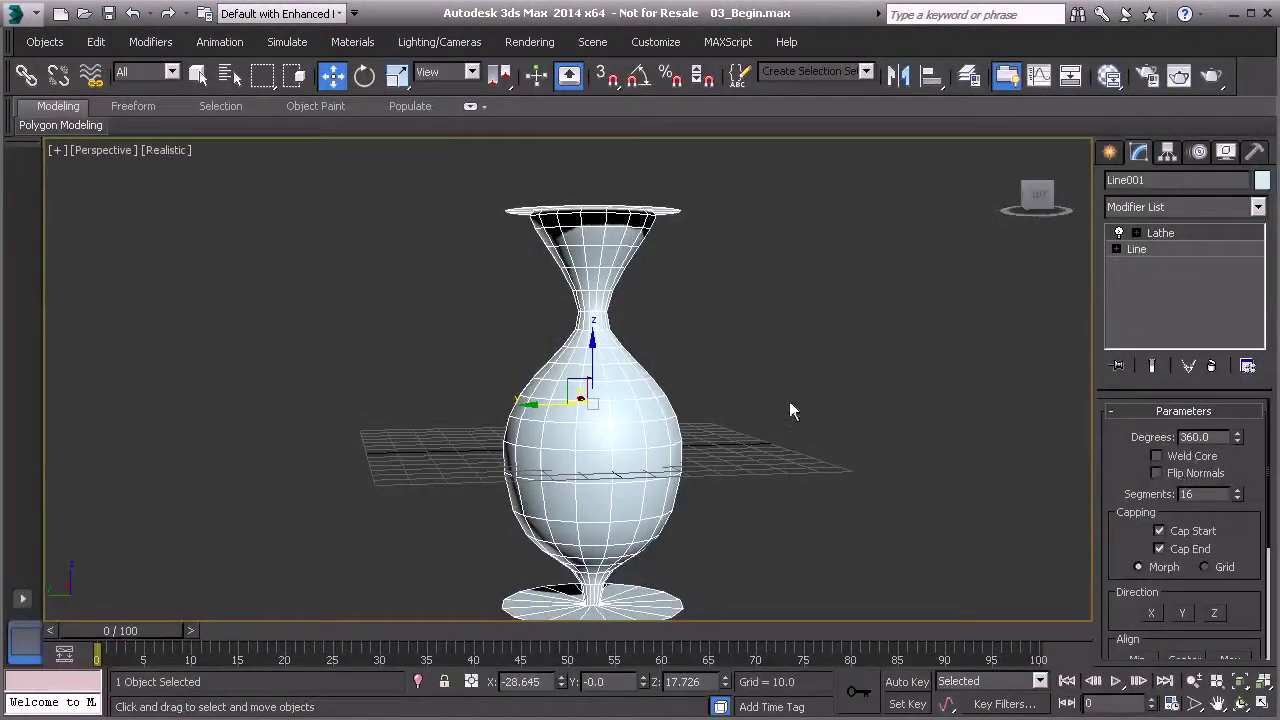
alt+middle_drag(650, 415, 589, 217)
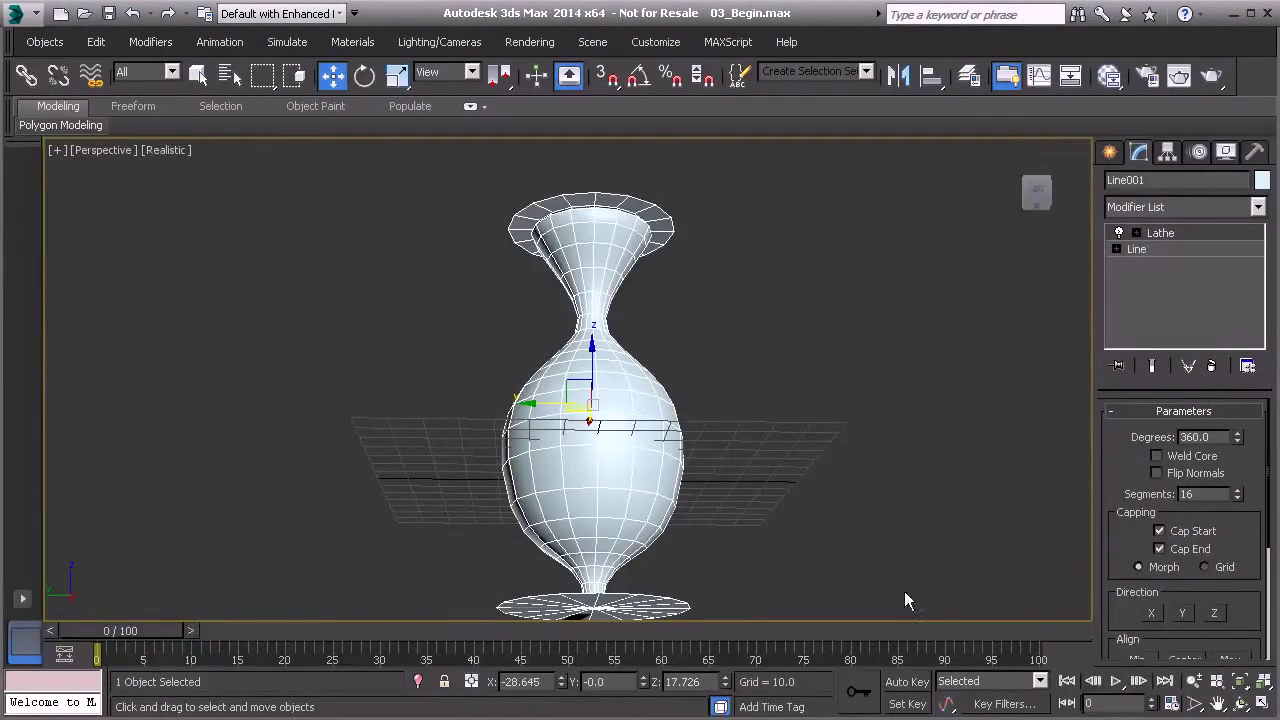
Align the Lathe axis to Min, deselect the vase and examine its neck
drag(1137, 613, 1138, 493)
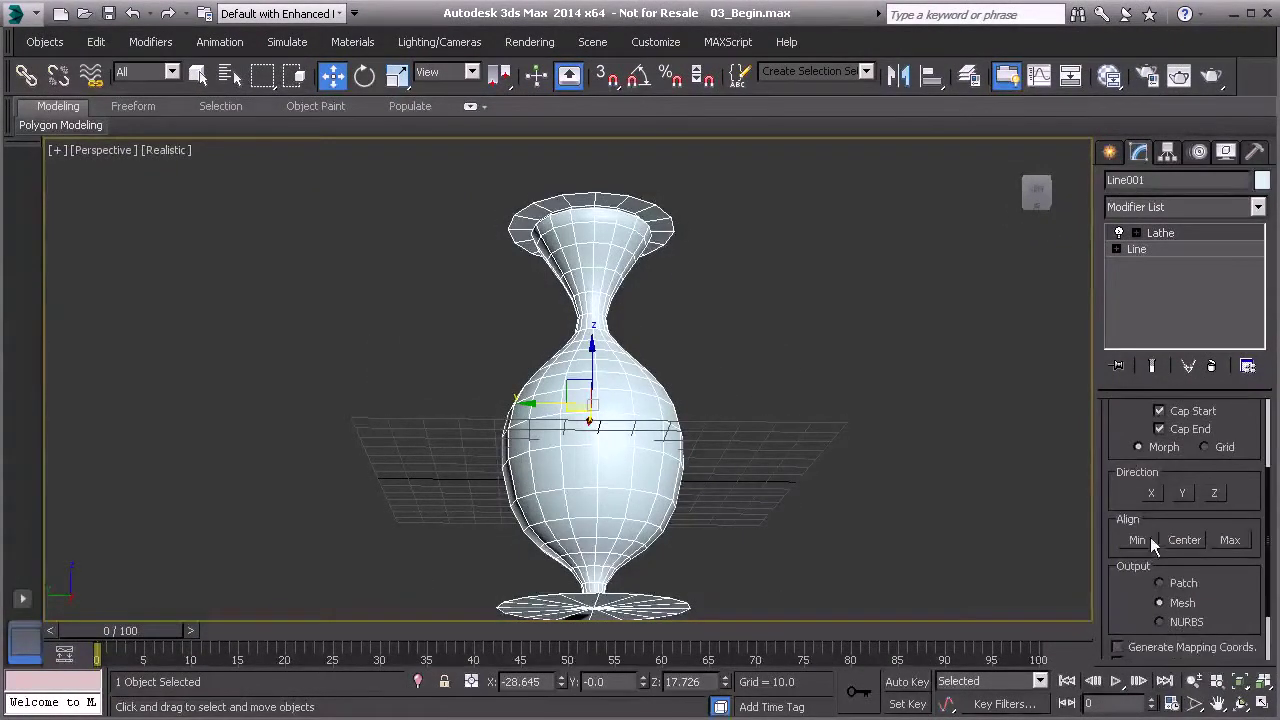
click(1136, 541)
alt+middle_drag(657, 336, 808, 369)
click(1003, 318)
alt+middle_drag(871, 343, 882, 394)
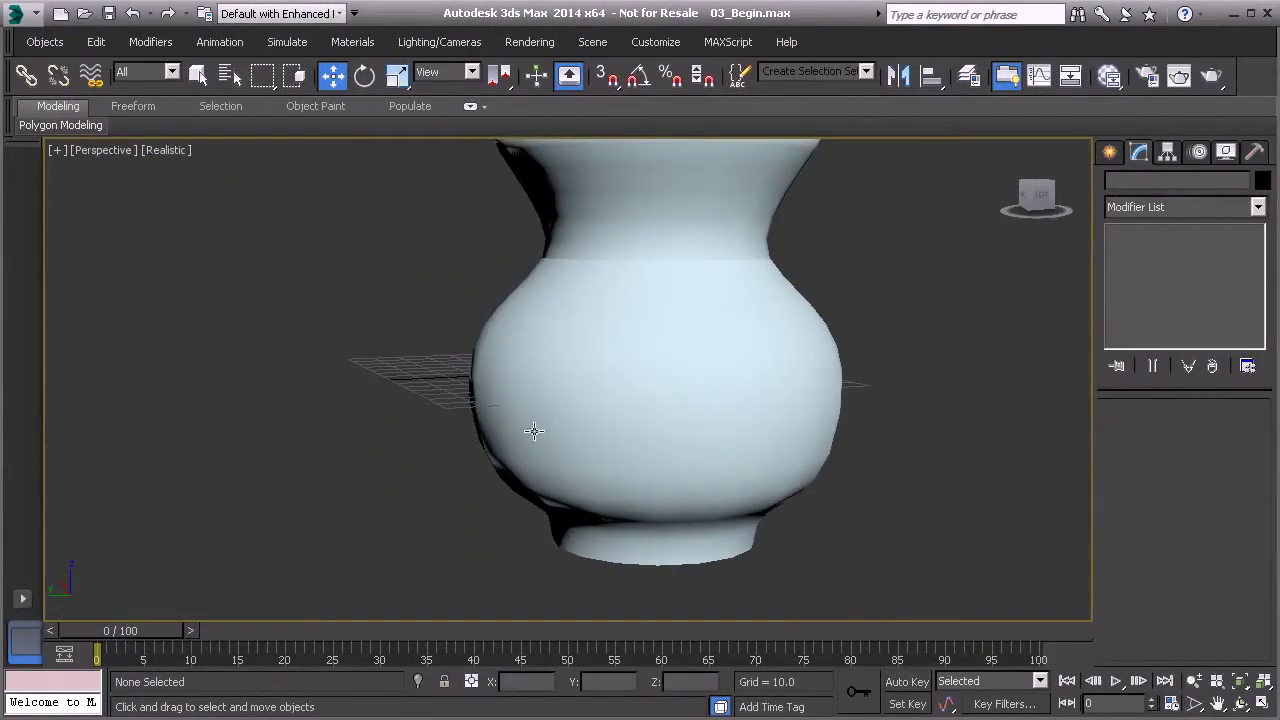
scroll(733, 388, up, 5)
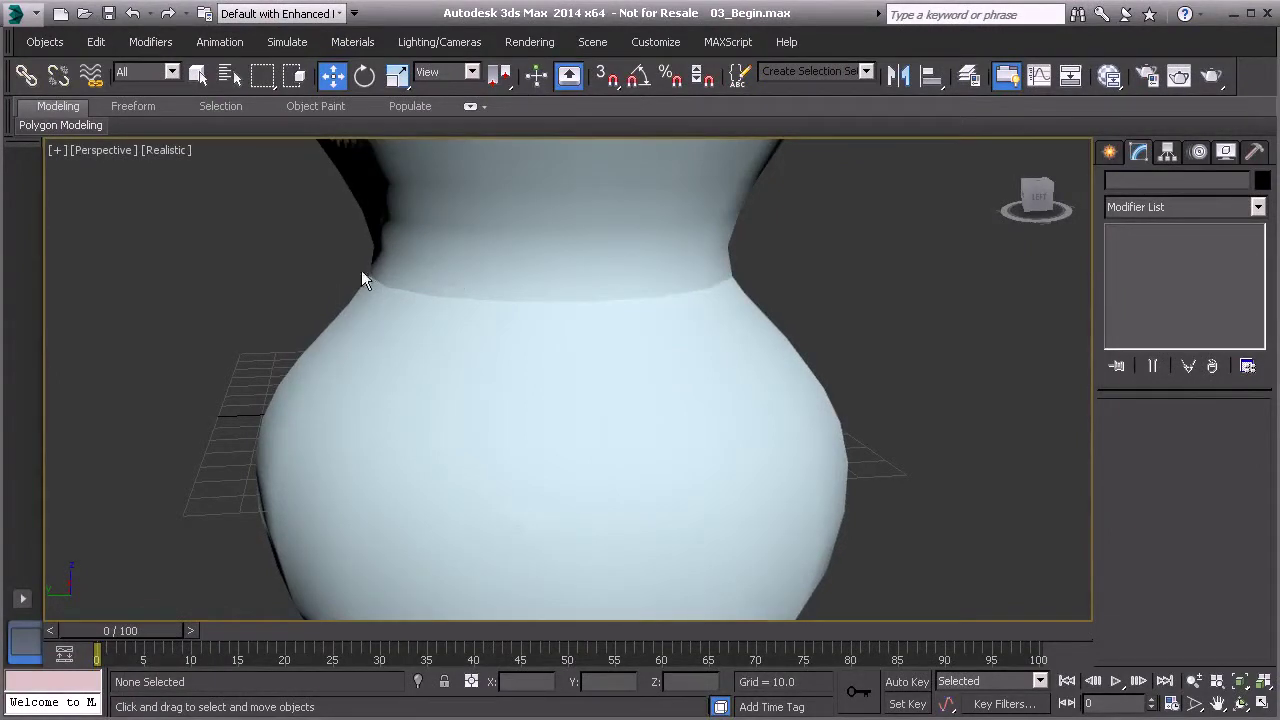
Reselect the vase and open its underlying Line for editing at Vertex level
click(725, 287)
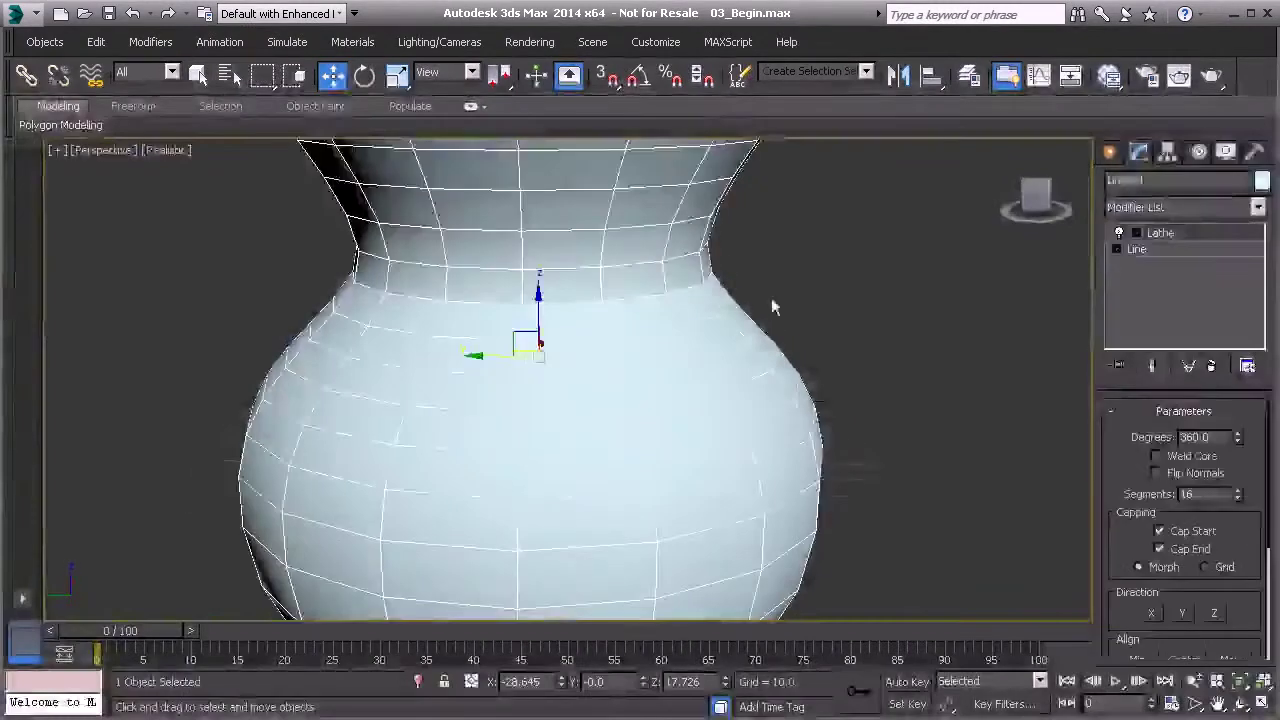
click(1136, 250)
alt+middle_drag(802, 323, 866, 477)
click(1160, 479)
Convert the profile's neck vertex to Bezier and clear the vertex selection
click(600, 383)
alt+middle_drag(680, 424, 631, 407)
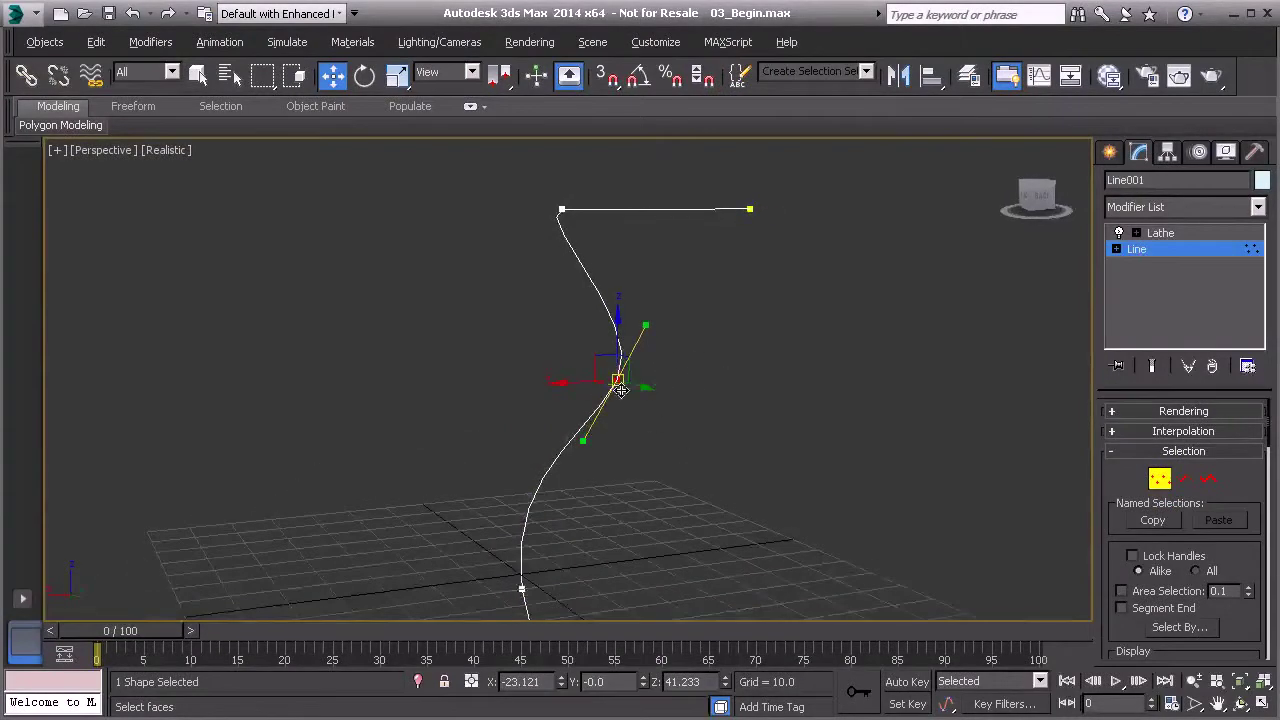
scroll(621, 390, up, 4)
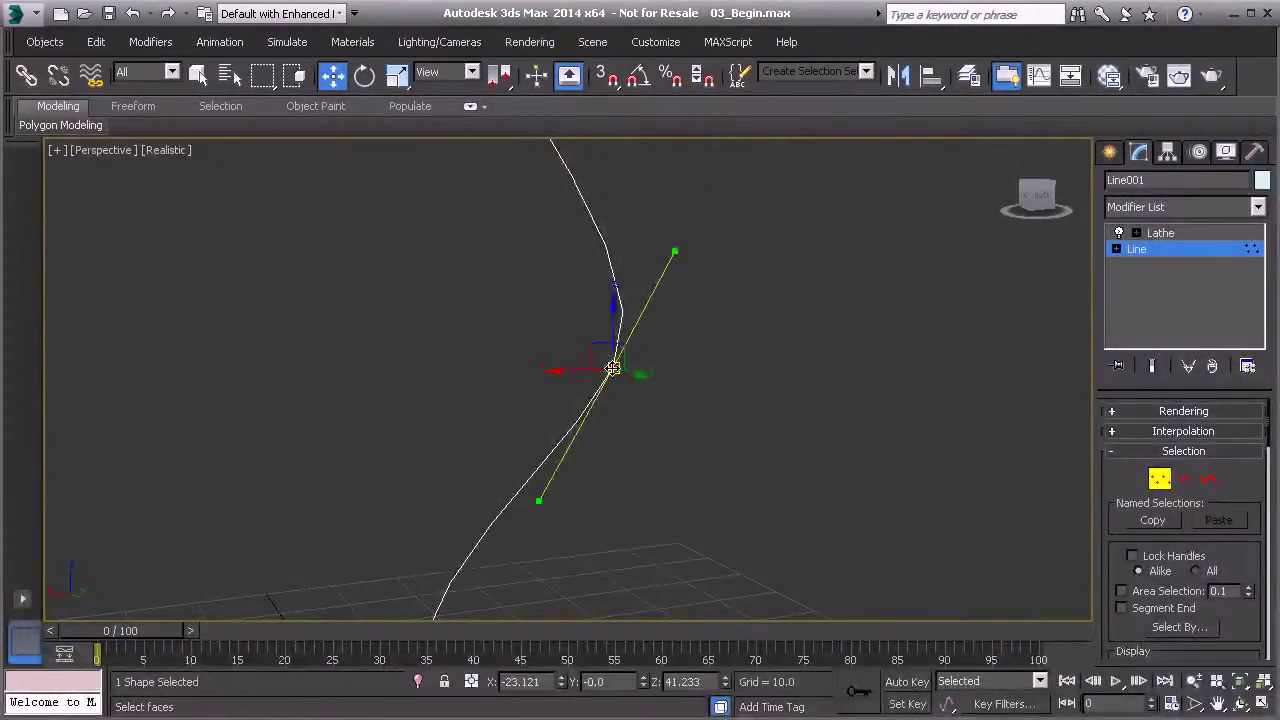
right_click(607, 363)
click(575, 243)
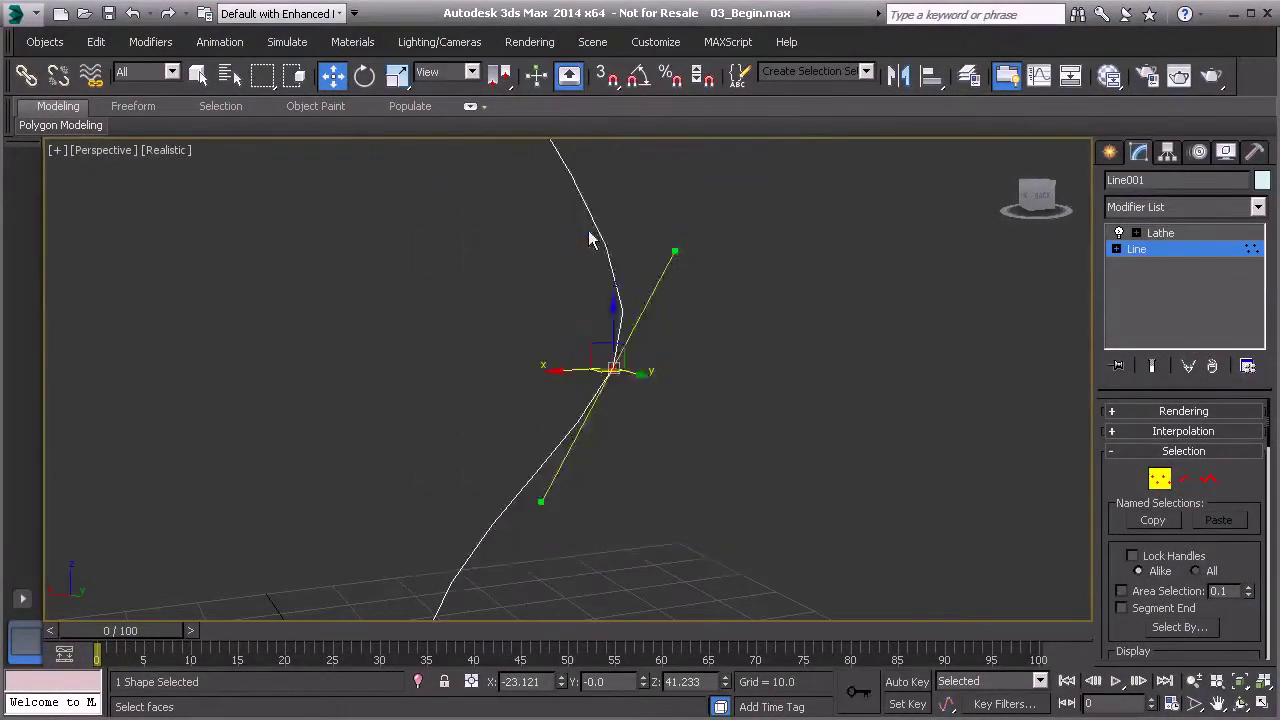
scroll(722, 403, down, 2)
click(719, 397)
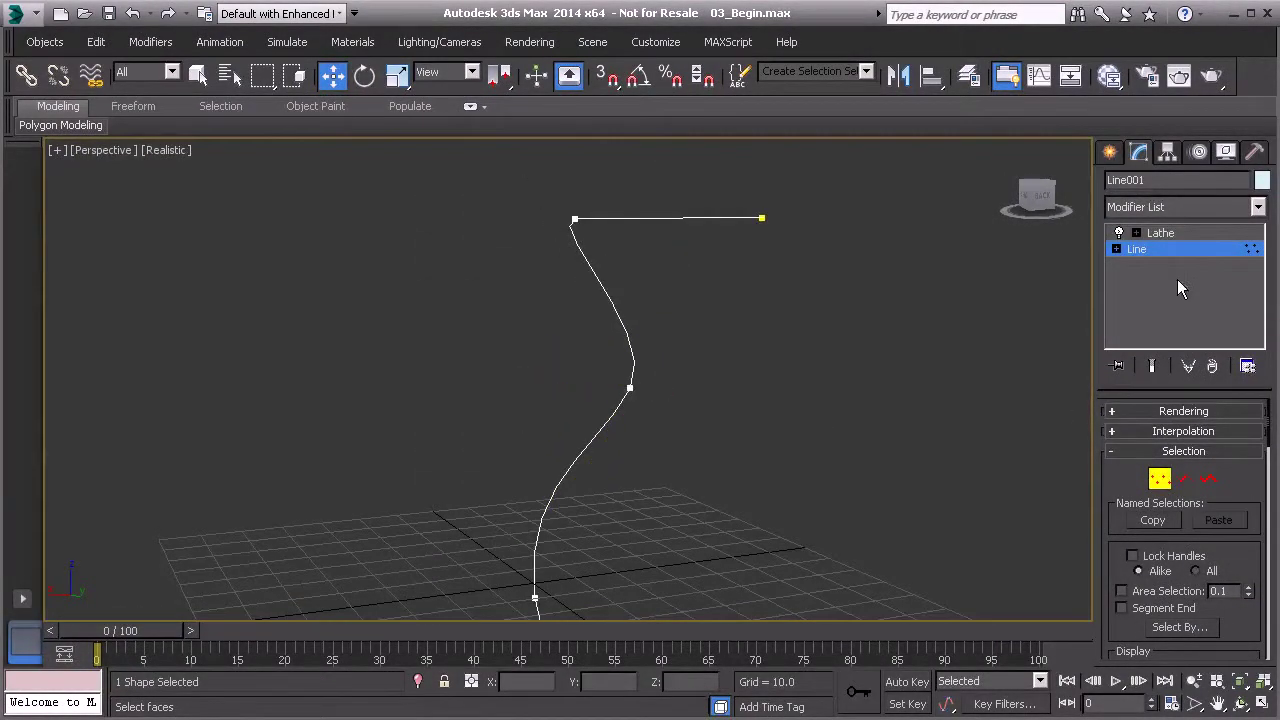
Return to the Lathe result and examine the vase's foot and underside
click(1172, 234)
alt+middle_drag(791, 374, 663, 403)
click(940, 378)
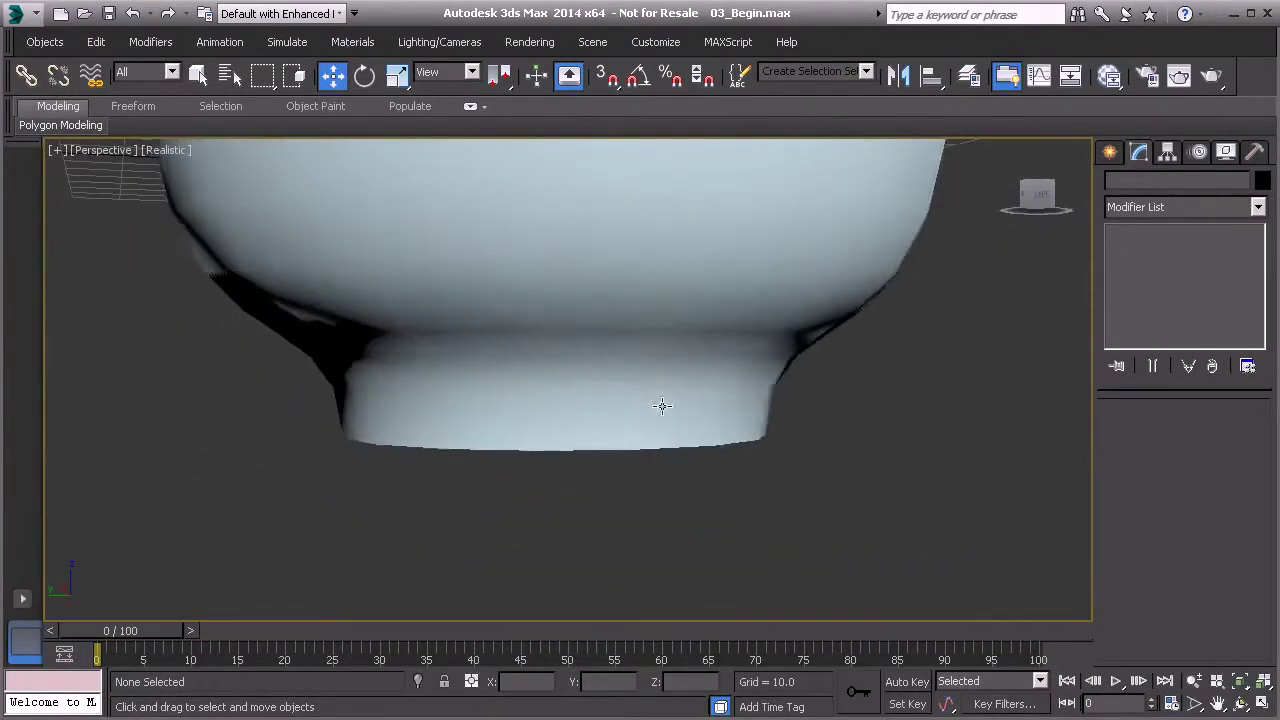
click(667, 436)
alt+middle_drag(668, 450, 818, 422)
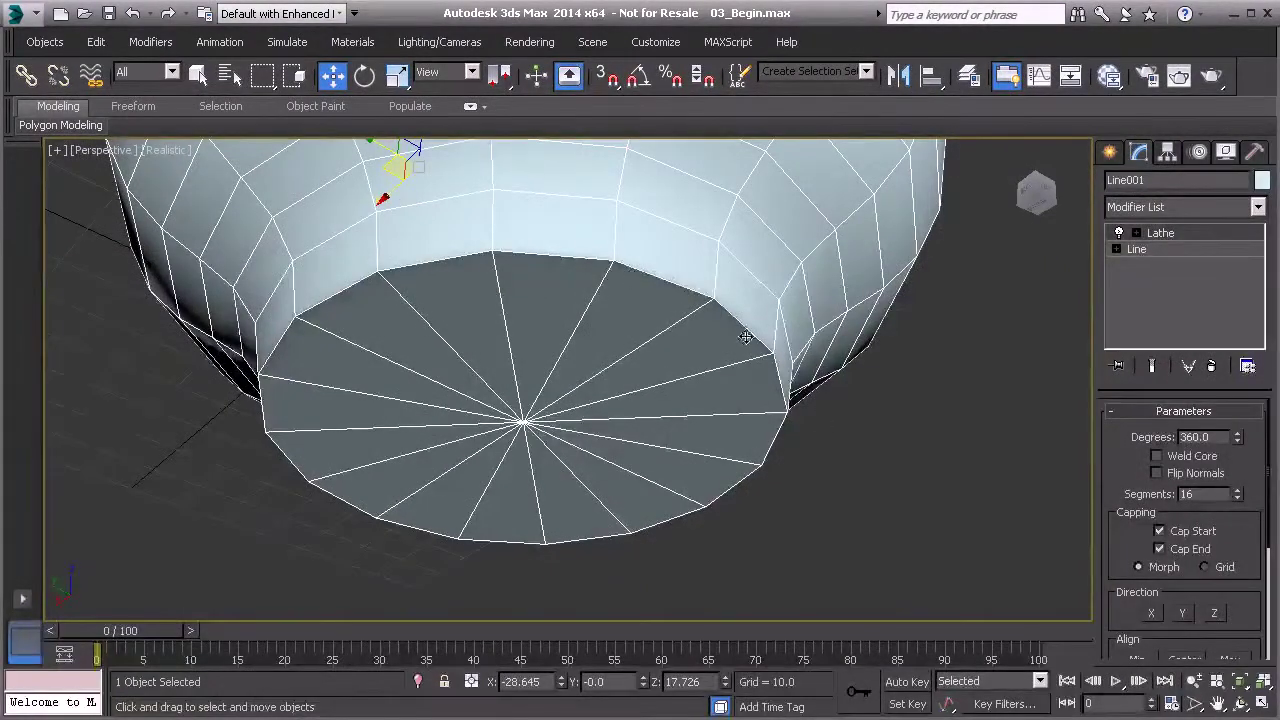
Open the underlying Line at Vertex level and fillet the profile's corner vertex at the foot
click(1146, 252)
alt+middle_drag(531, 423, 600, 410)
click(1159, 480)
click(563, 506)
middle_drag(620, 560, 594, 484)
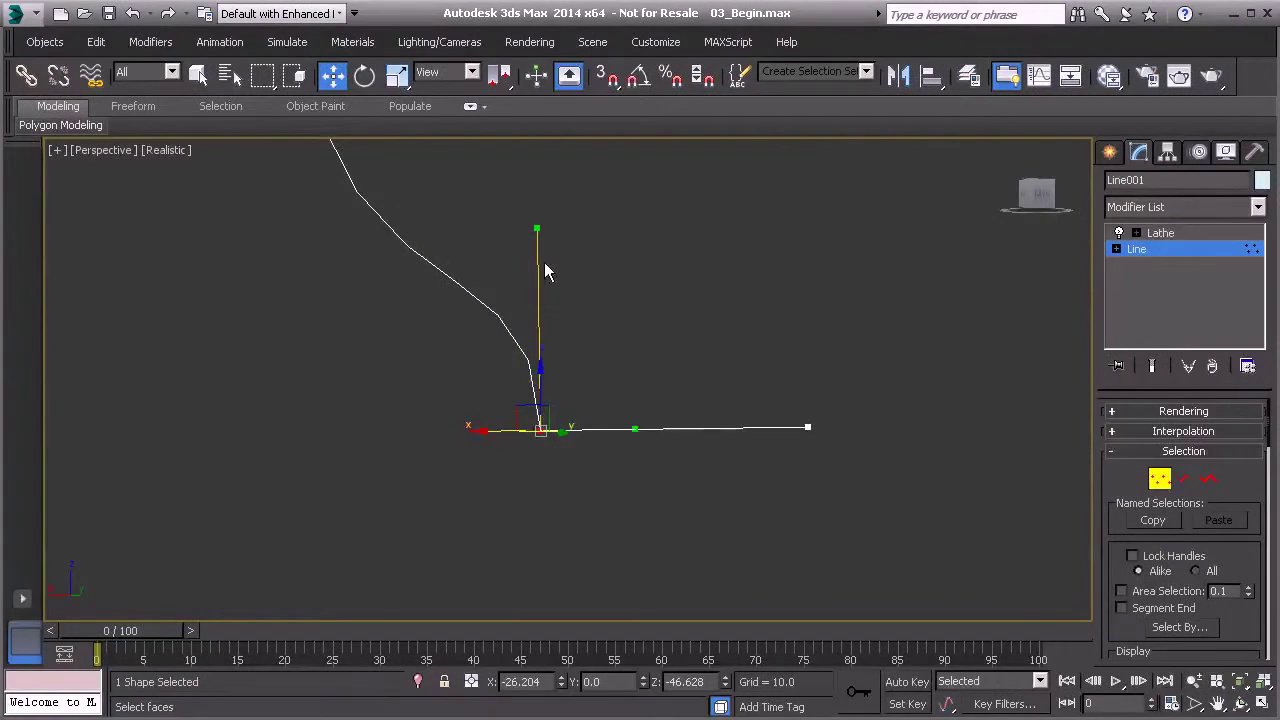
scroll(1115, 522, down, 10)
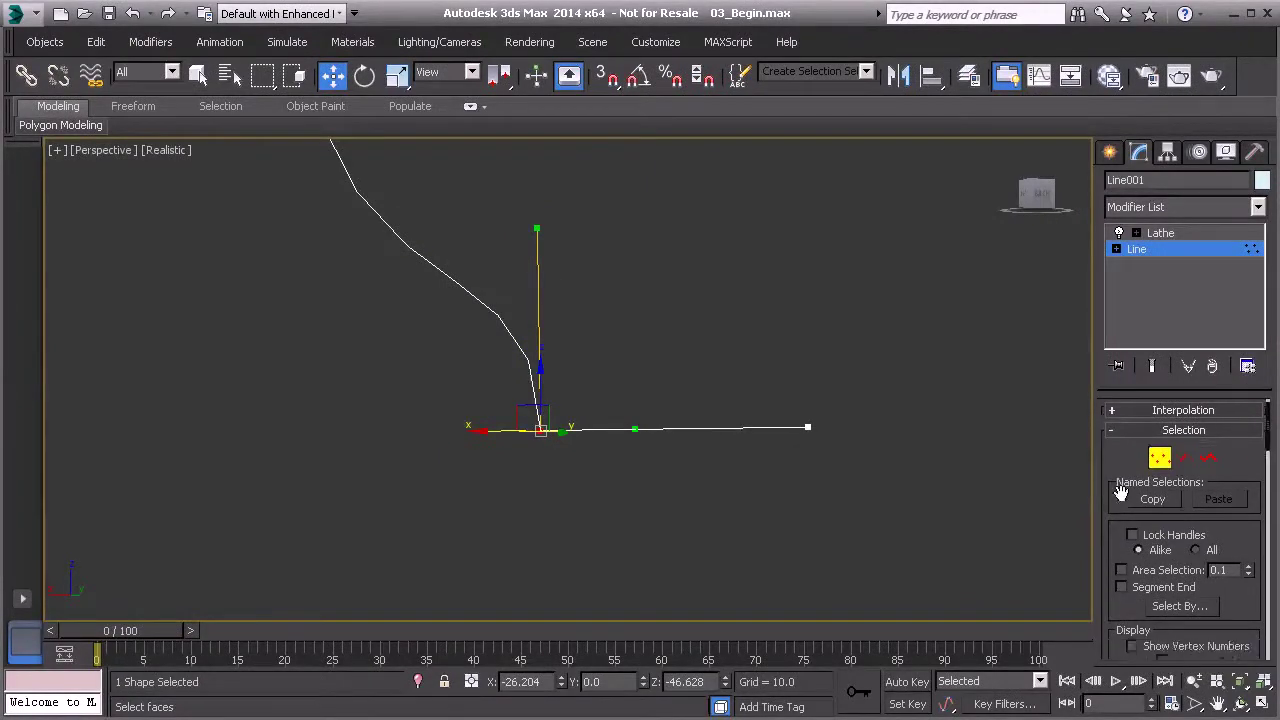
scroll(1173, 524, down, 5)
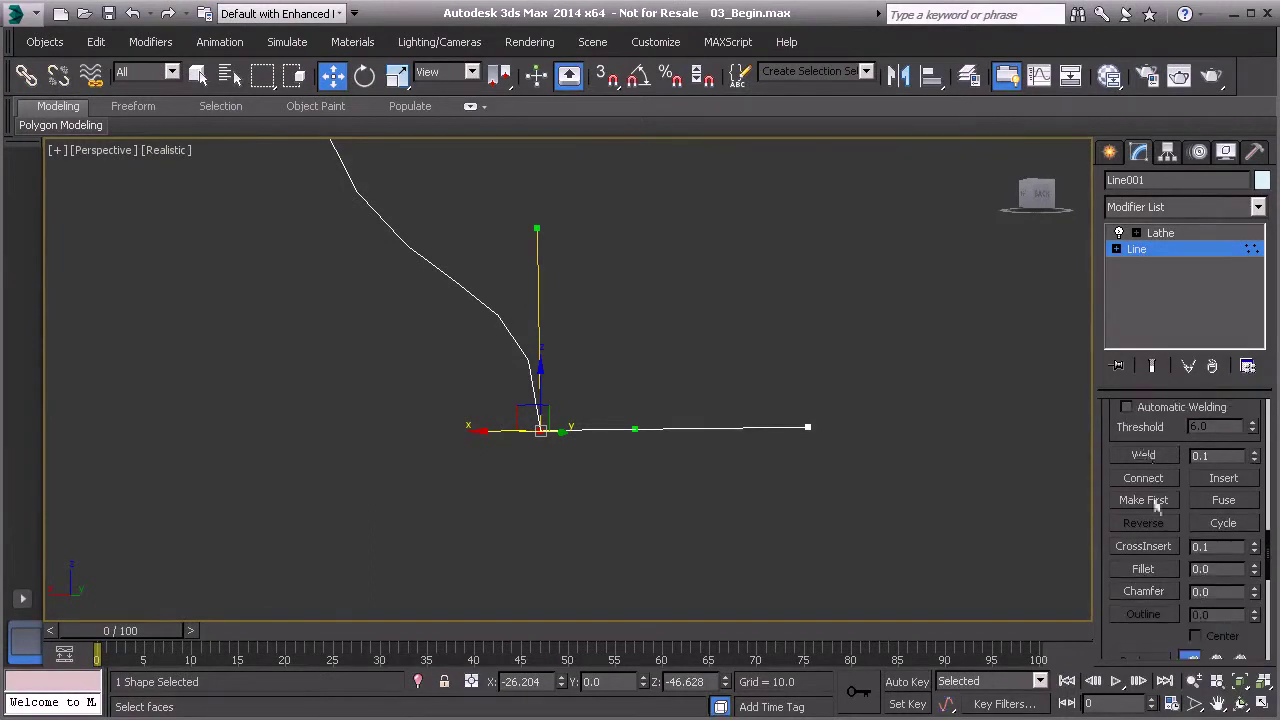
click(1146, 570)
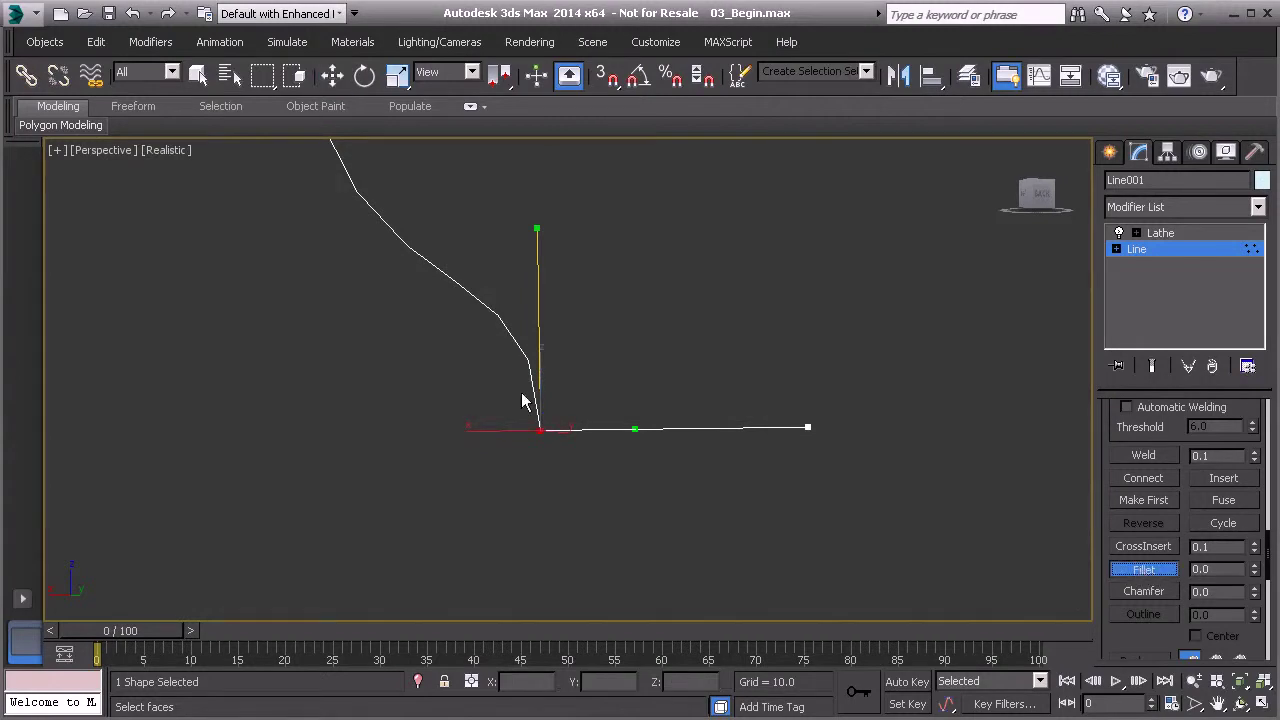
alt+middle_drag(522, 400, 507, 420)
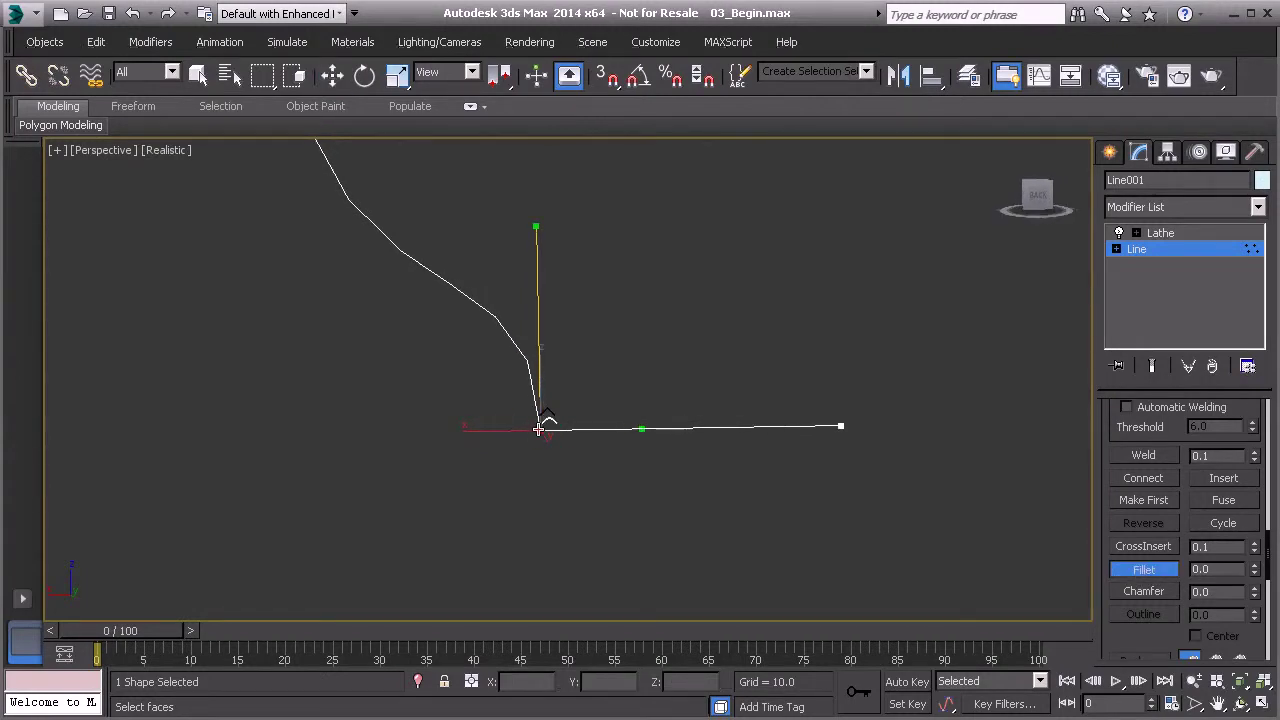
drag(499, 429, 503, 455)
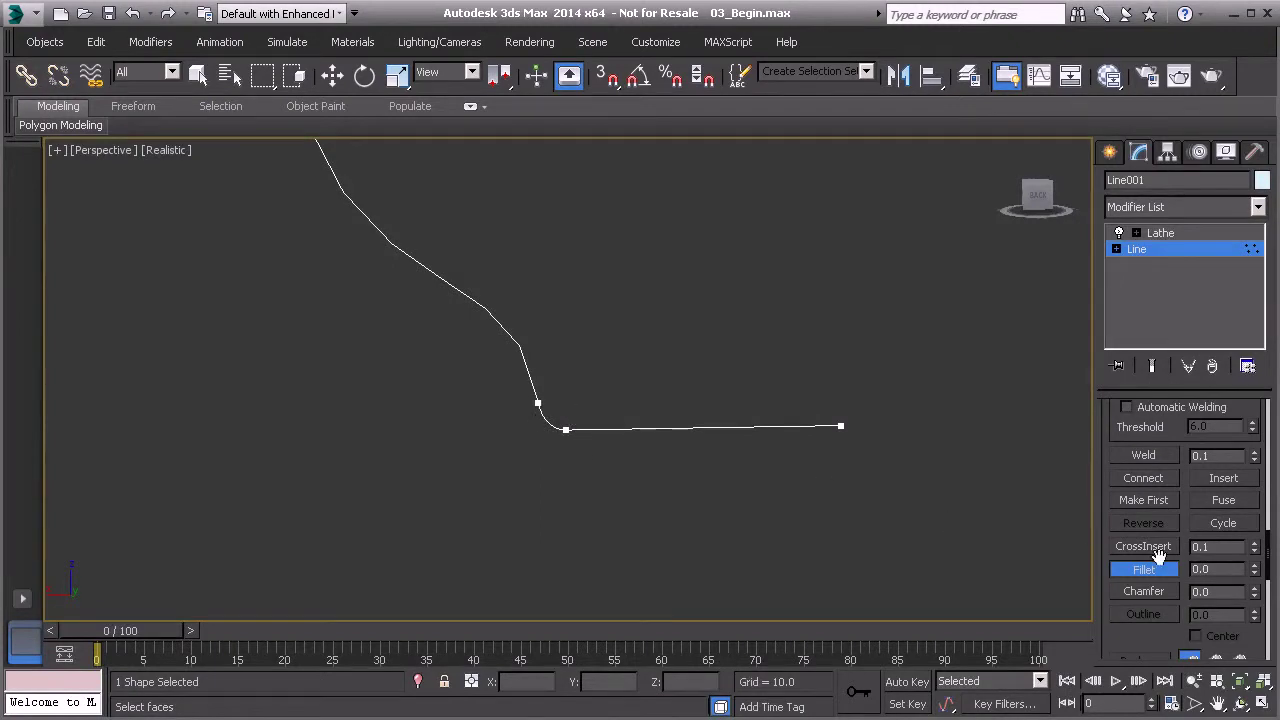
Return to the Lathe result, deselect the vase and examine its rounded foot and overall shape
click(1160, 233)
scroll(723, 360, down, 3)
alt+middle_drag(723, 360, 735, 312)
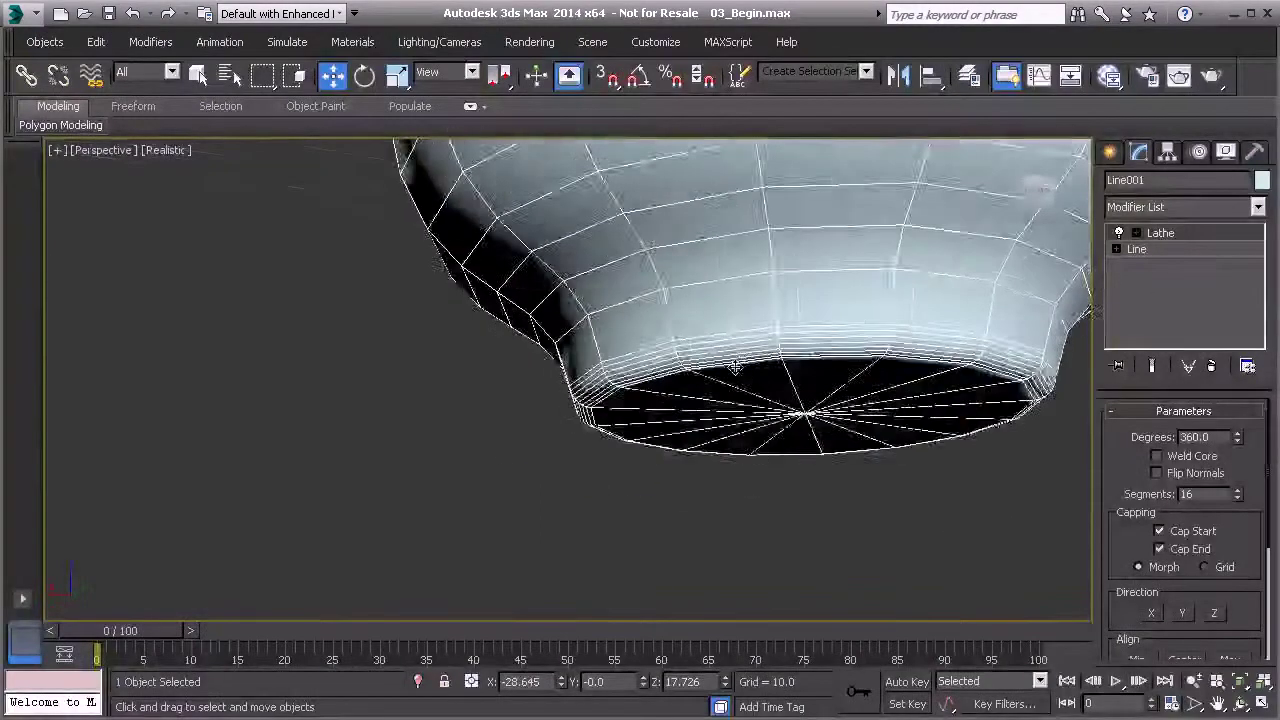
click(480, 491)
scroll(568, 430, down, 5)
alt+middle_drag(594, 416, 446, 451)
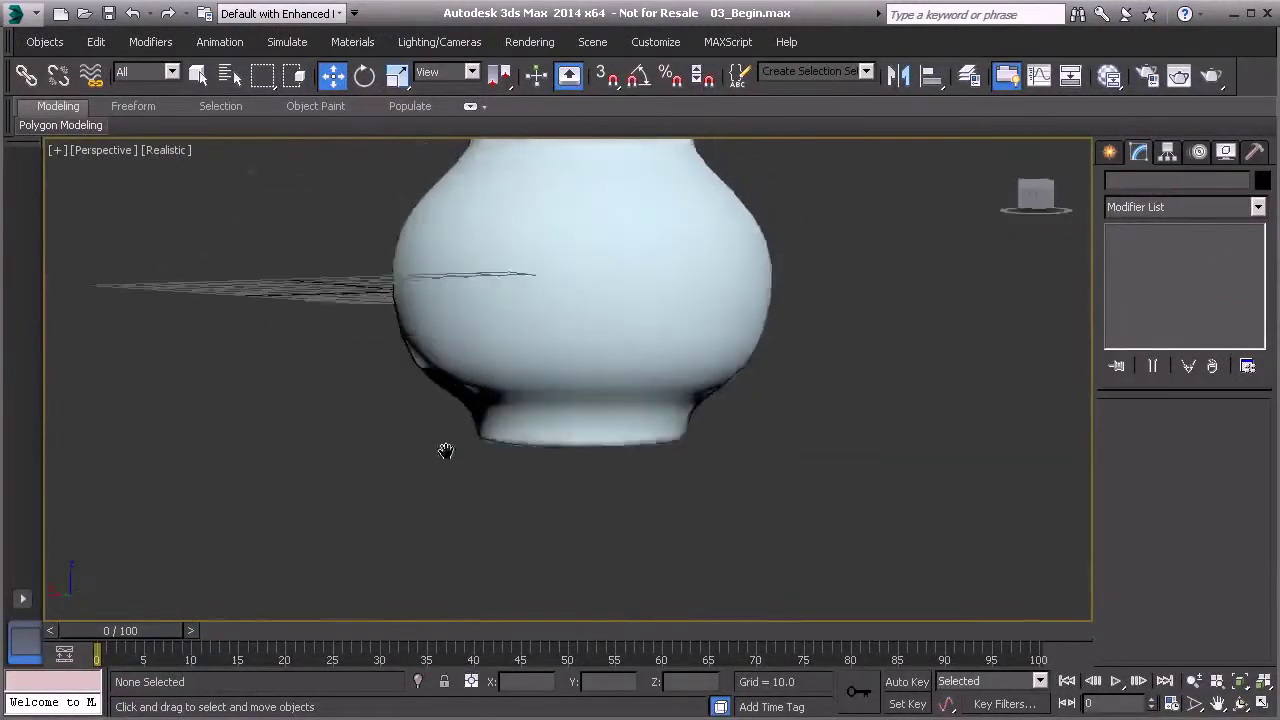
alt+middle_drag(650, 440, 626, 294)
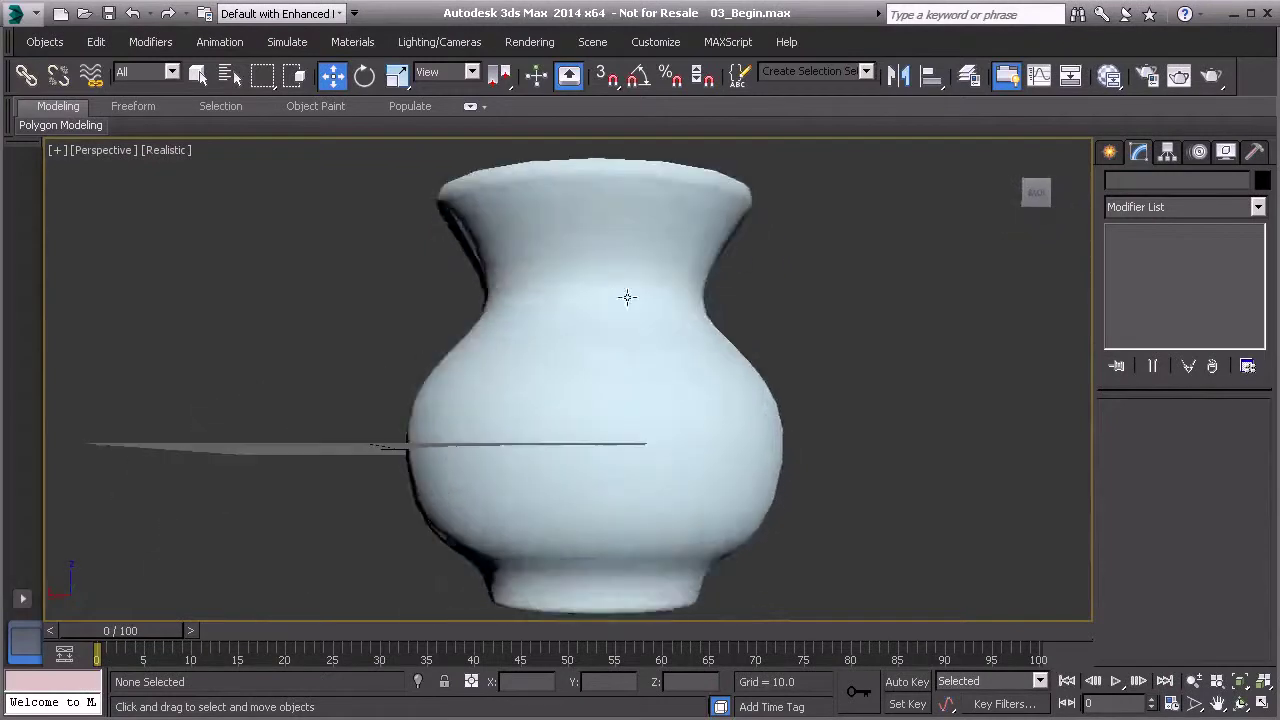
Reselect the vase and set the Lathe's Segments to 31
click(626, 294)
mouse_move(1138, 487)
mouse_down()
mouse_move(1140, 447)
mouse_move(1138, 500)
mouse_up()
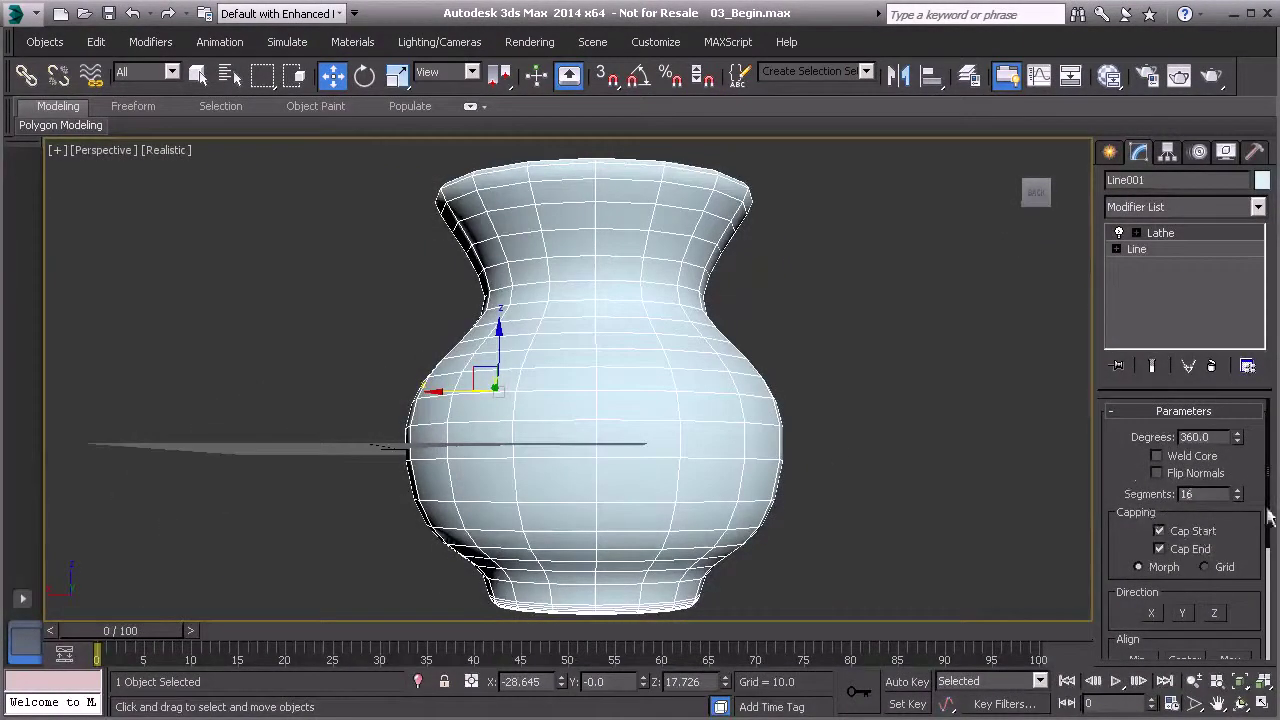
drag(1237, 491, 1237, 493)
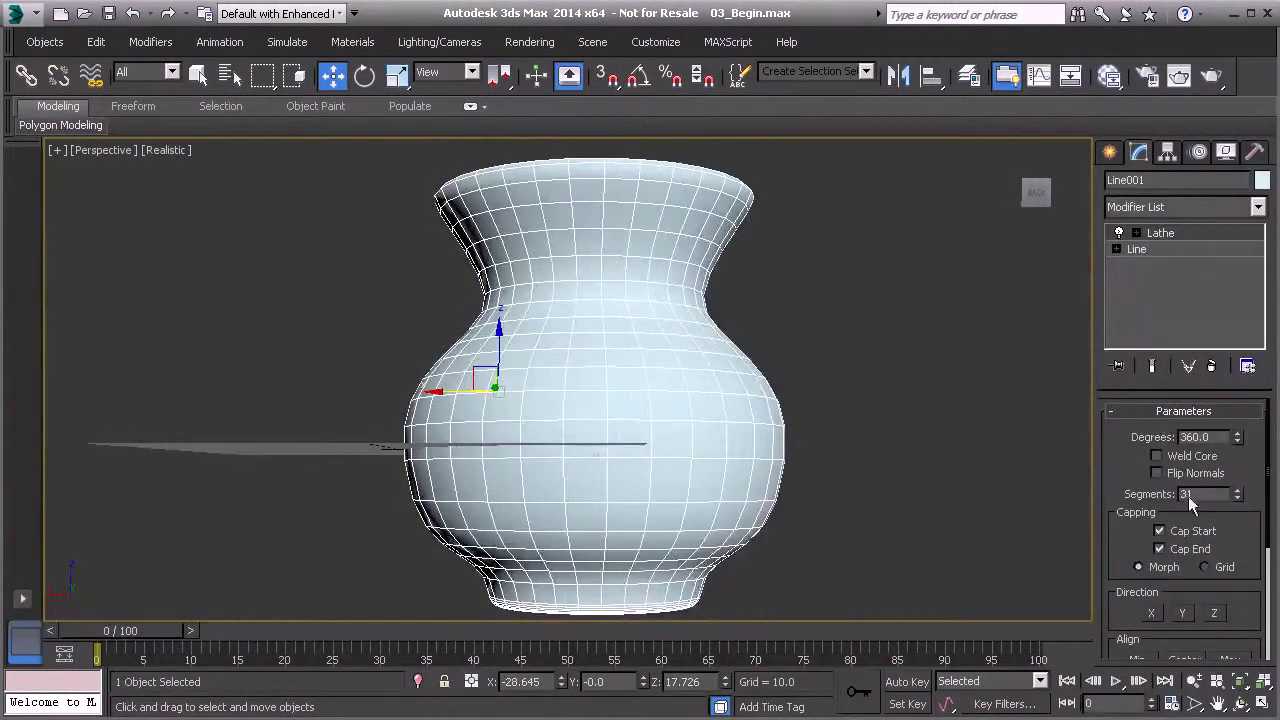
Set the Lathe's Degrees to 180 and examine the half-revolved vase from several angles
drag(1128, 481, 1150, 432)
alt+middle_drag(764, 366, 408, 345)
mouse_move(1237, 430)
mouse_down()
mouse_move(1237, 500)
mouse_move(1237, 420)
mouse_up()
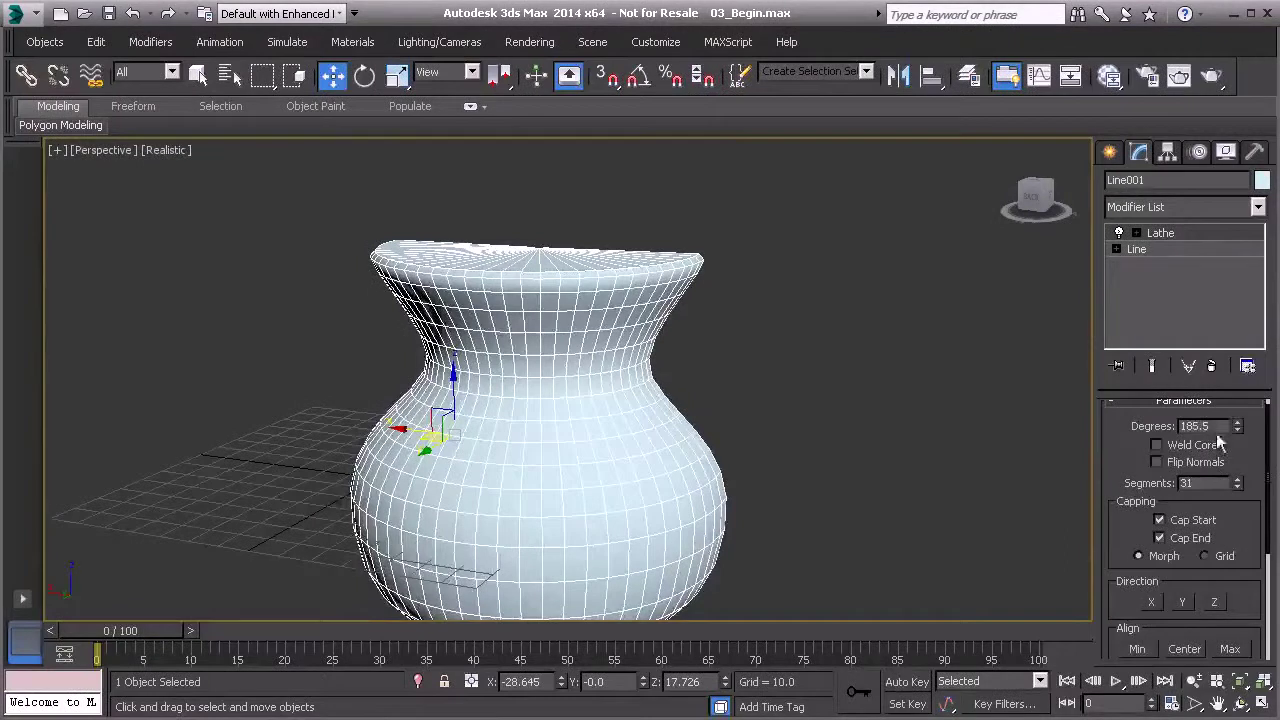
key(Return)
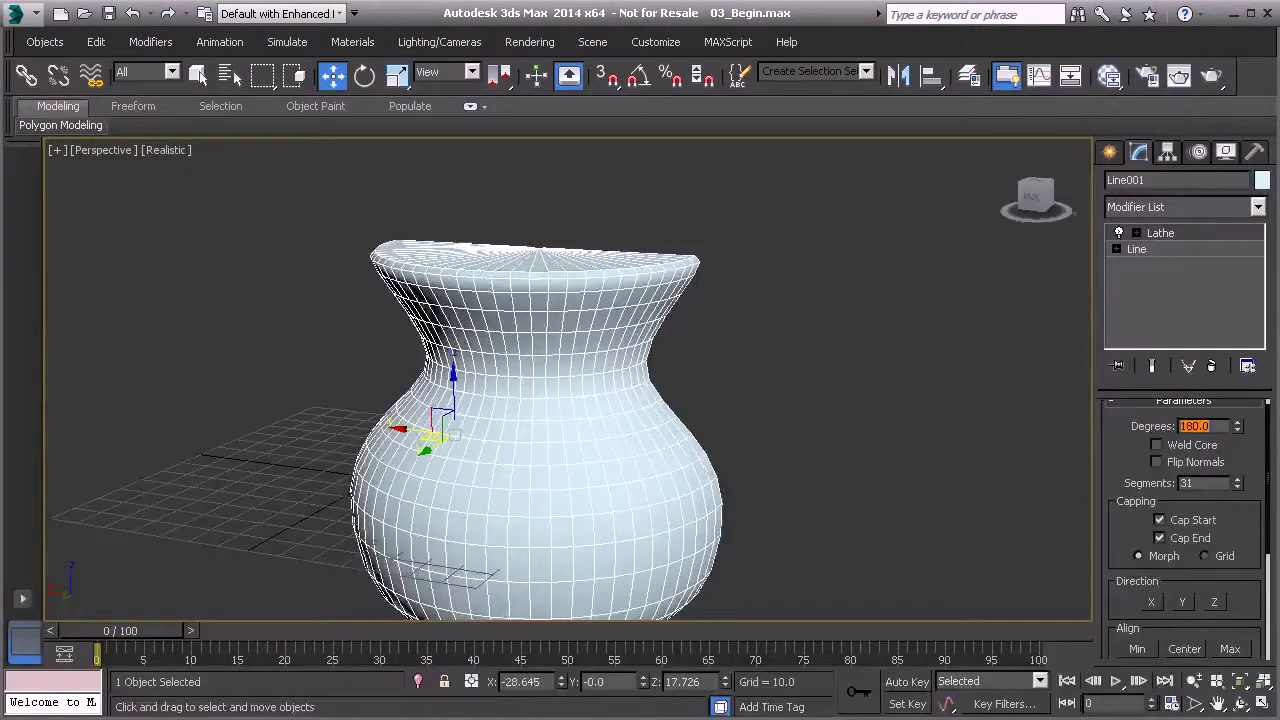
mouse_move(697, 506)
alt+middle_down()
mouse_move(749, 406)
mouse_move(663, 316)
mouse_move(520, 357)
mouse_move(543, 394)
mouse_move(623, 451)
mouse_move(647, 255)
mouse_move(694, 306)
mouse_move(606, 317)
mouse_move(660, 314)
mouse_move(615, 471)
mouse_move(689, 511)
mouse_move(569, 326)
mouse_move(584, 441)
mouse_move(527, 437)
mouse_move(485, 412)
alt+middle_up()
middle_drag(656, 295, 617, 373)
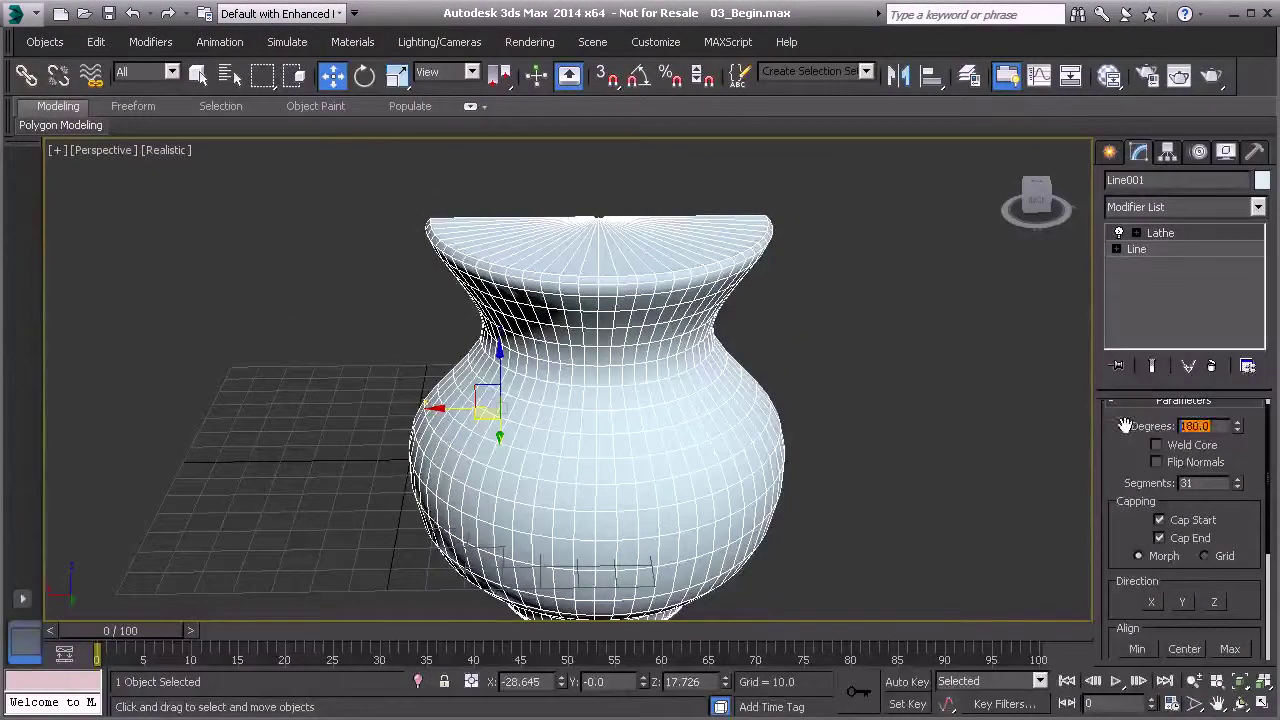
Set the Lathe's Degrees to 90 and examine the quarter-revolved vase from several angles
text(90)
key(Return)
alt+middle_drag(720, 360, 640, 360)
scroll(554, 351, up, 2)
click(723, 366)
alt+middle_drag(723, 366, 788, 388)
click(676, 405)
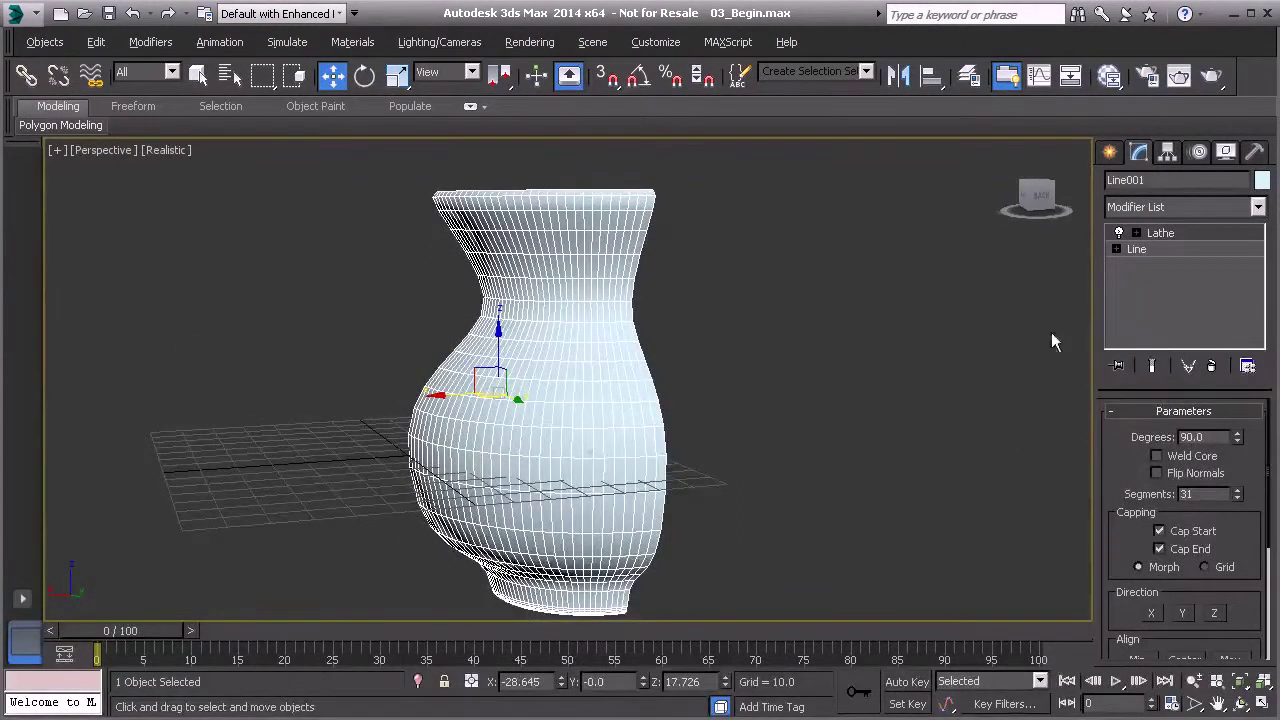
alt+middle_drag(638, 344, 684, 438)
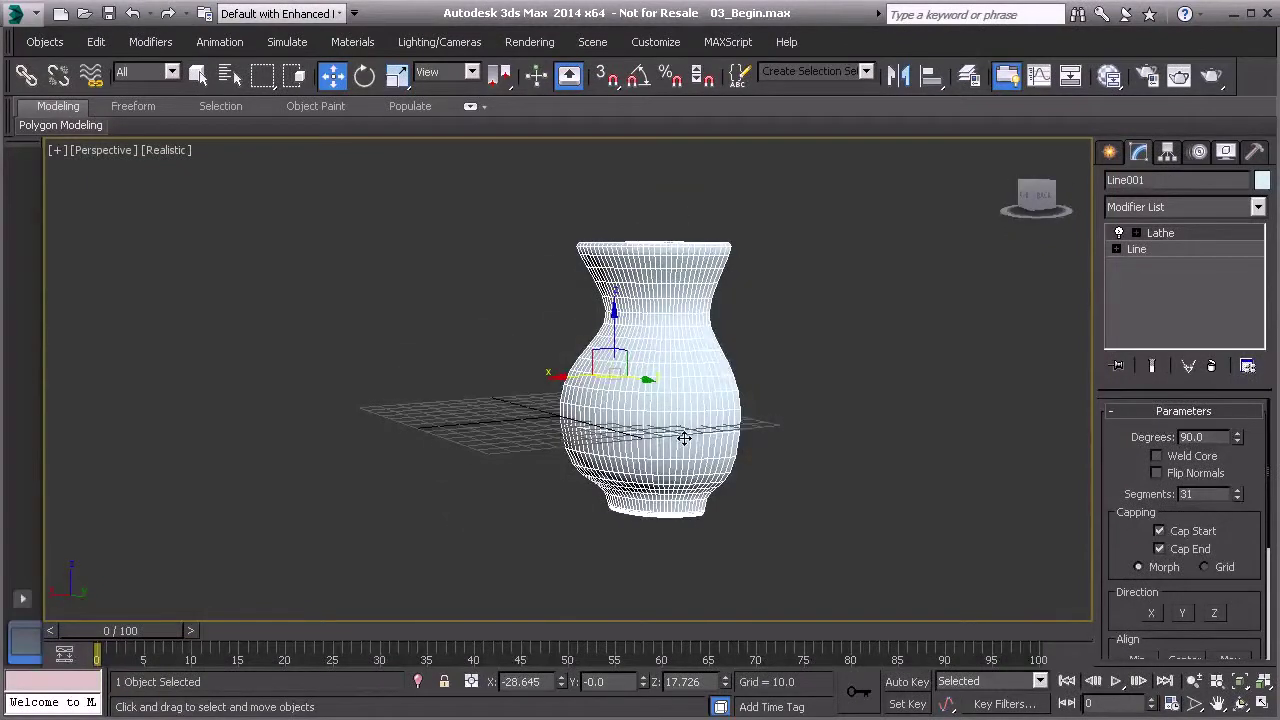